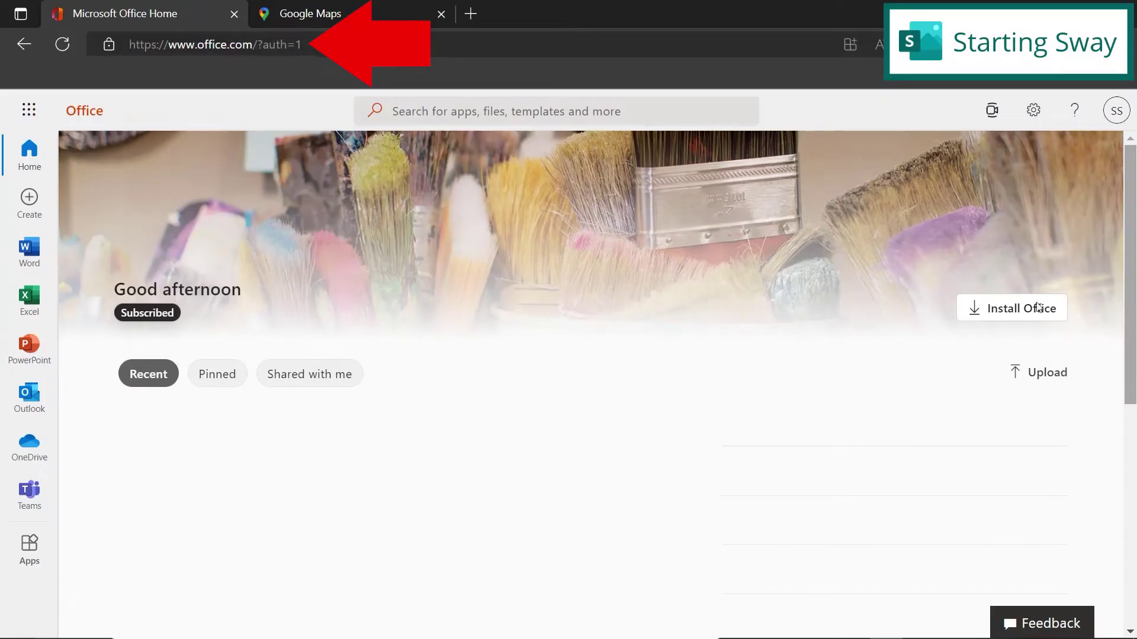
Launch Sway from the Office apps list and create a new Sway titled 'Tips and Tricks for Sway'
left_click(30, 553)
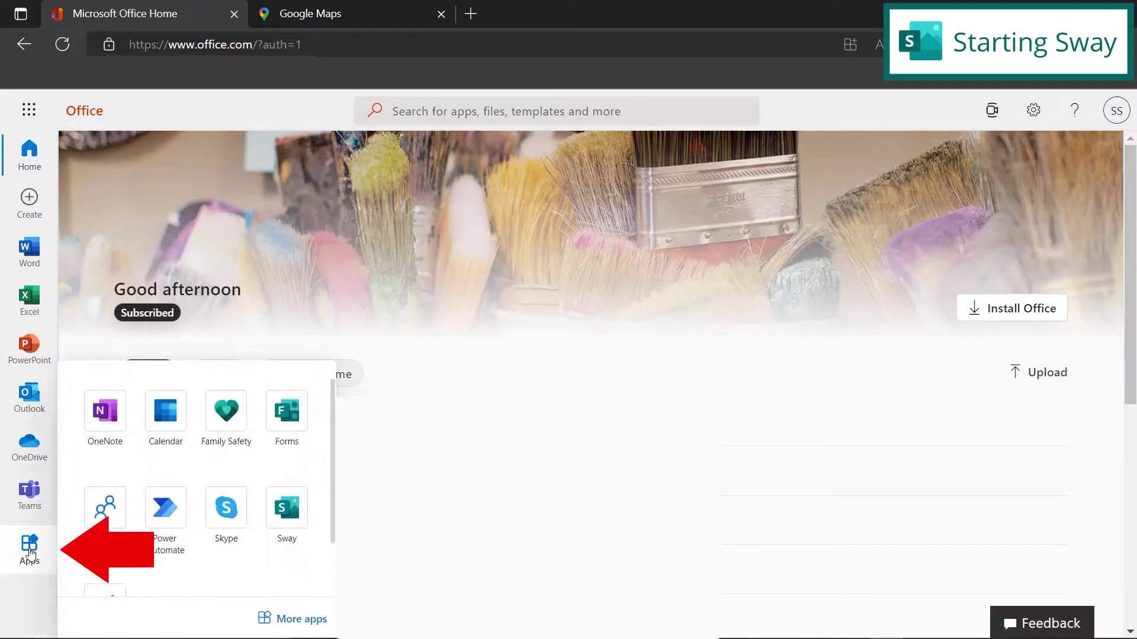
left_click(285, 524)
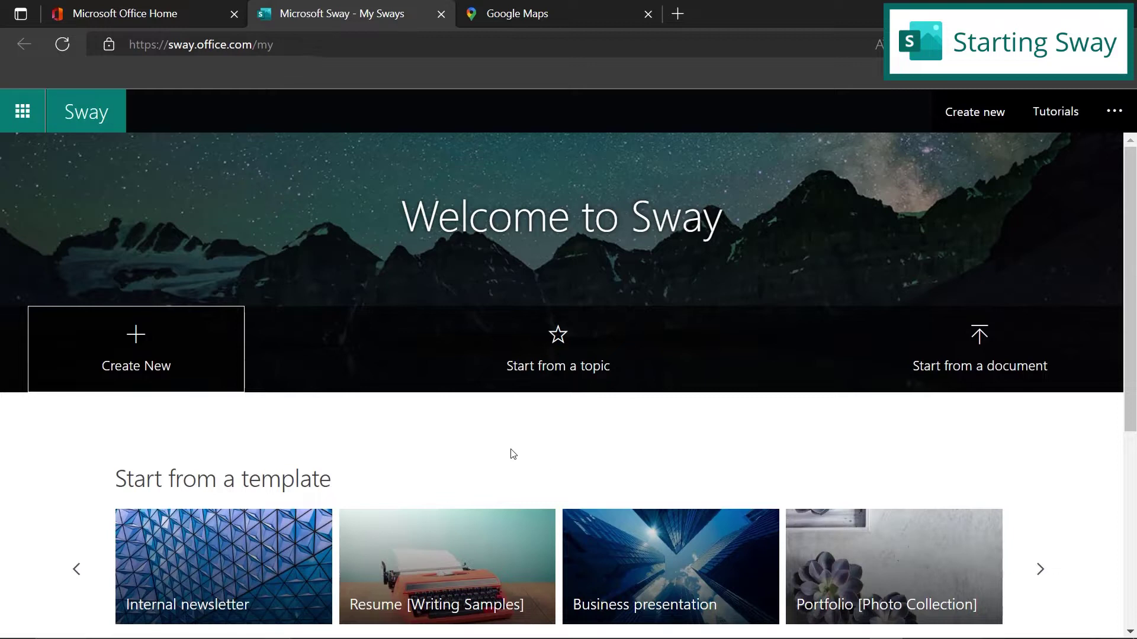
left_click(144, 350)
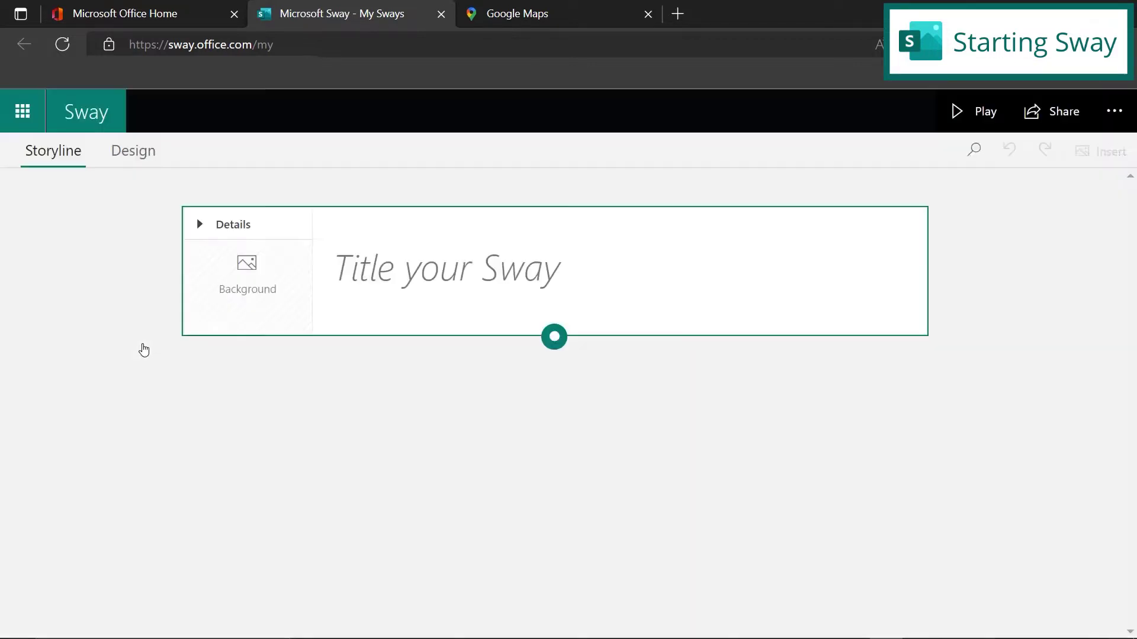
left_click(361, 271)
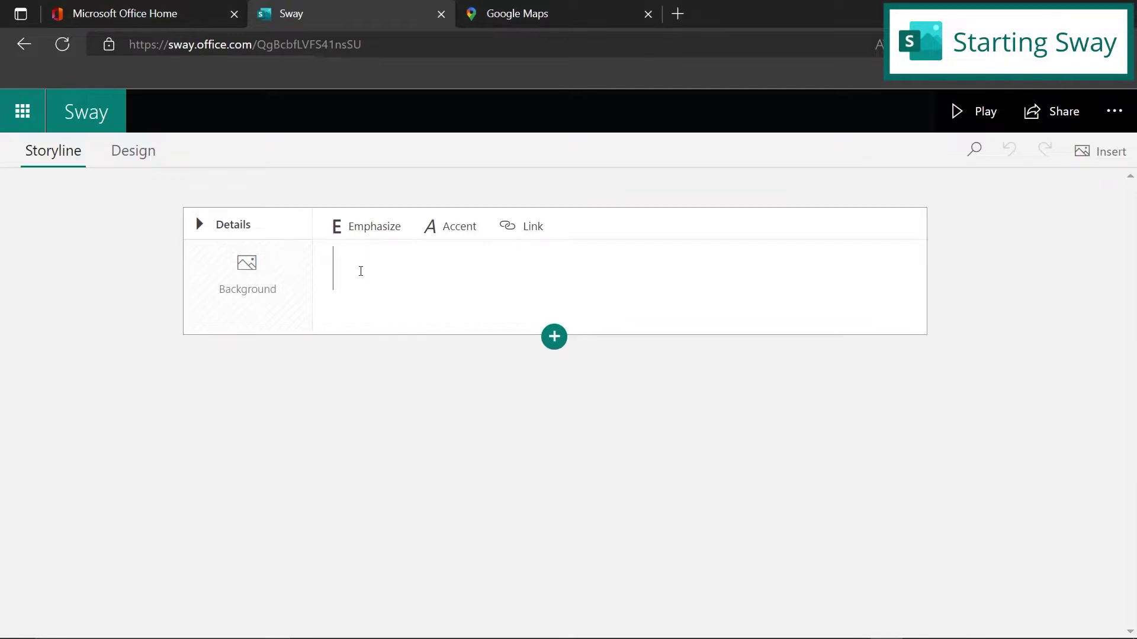
type("Tips and Tricks f")
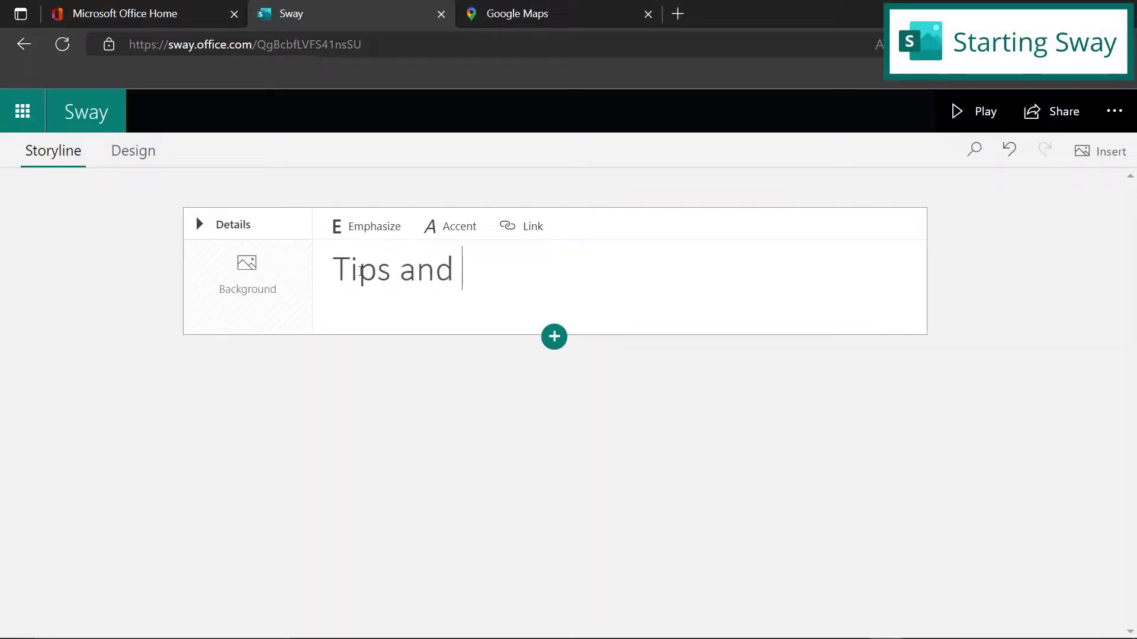
type("or Sway")
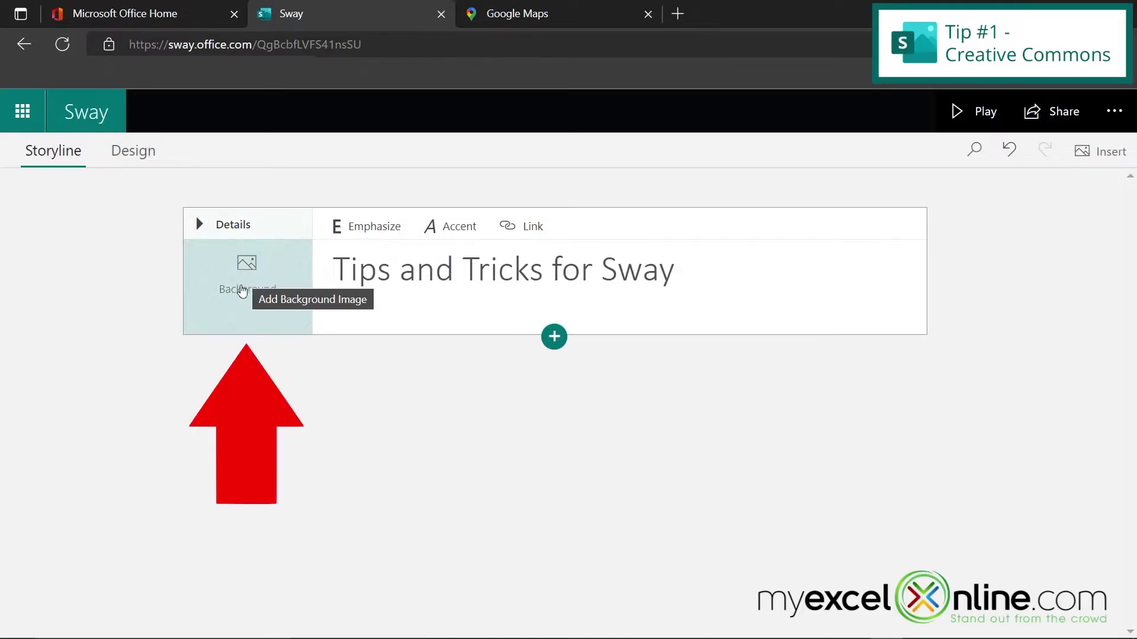
Search images for 'excel' and set the 1920x1280 Excel logo as the title card background
left_click(236, 288)
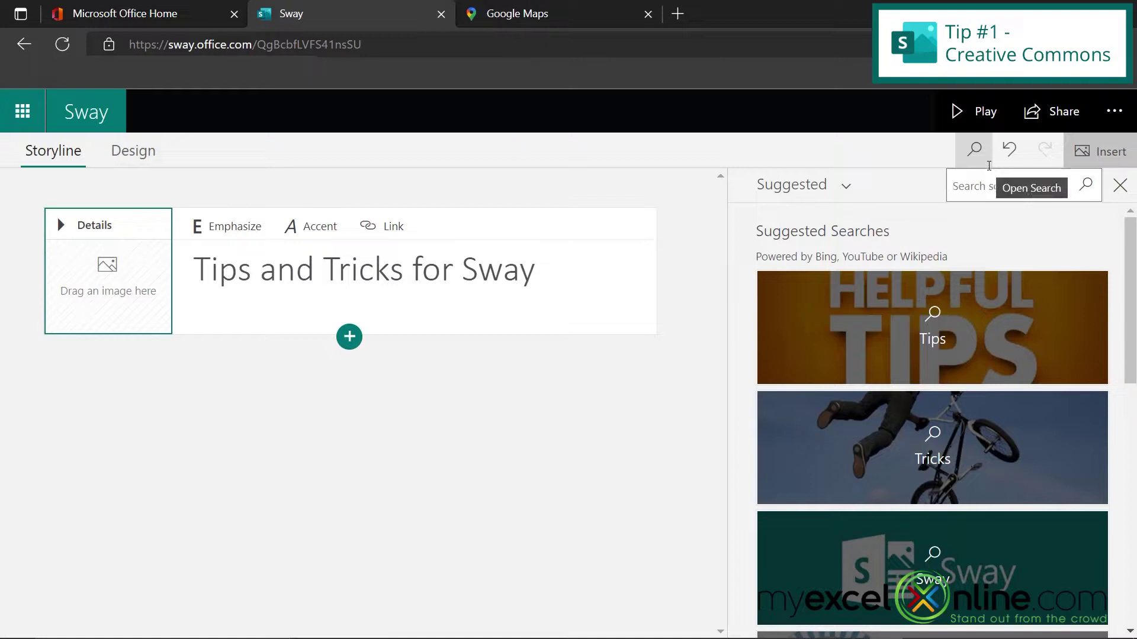
type("excel")
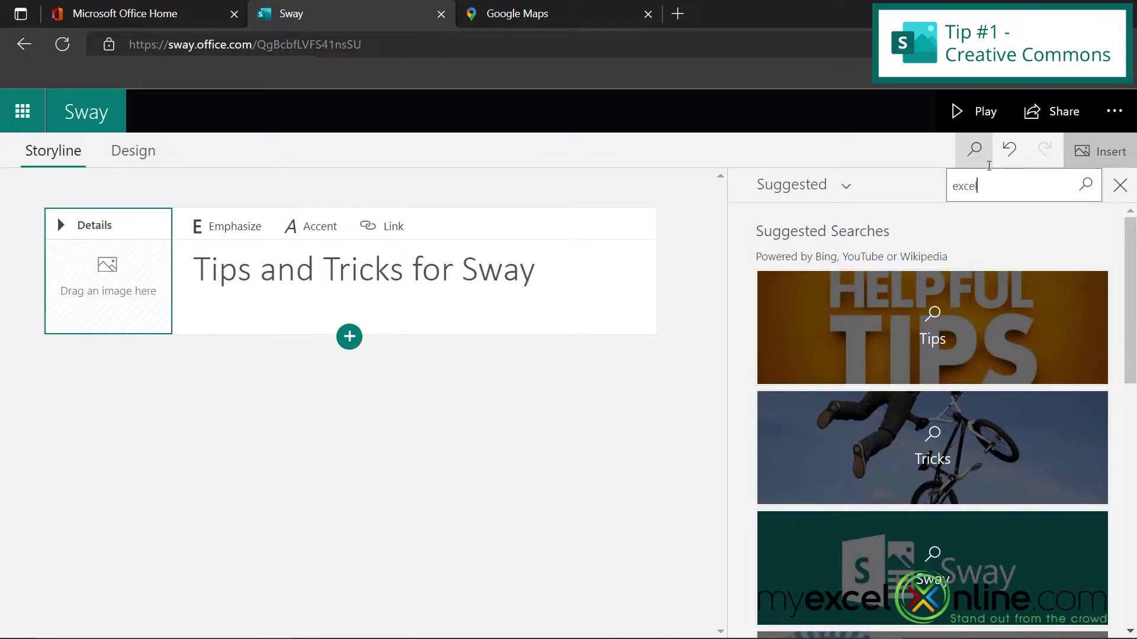
left_click(1087, 187)
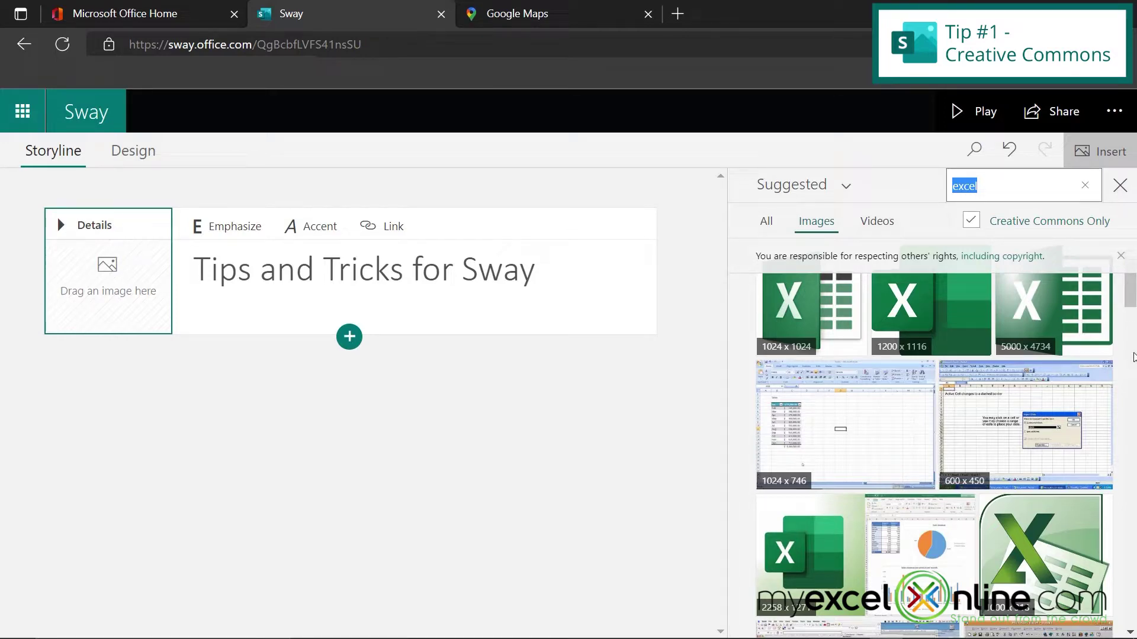
scroll(1124, 373, "down", 10)
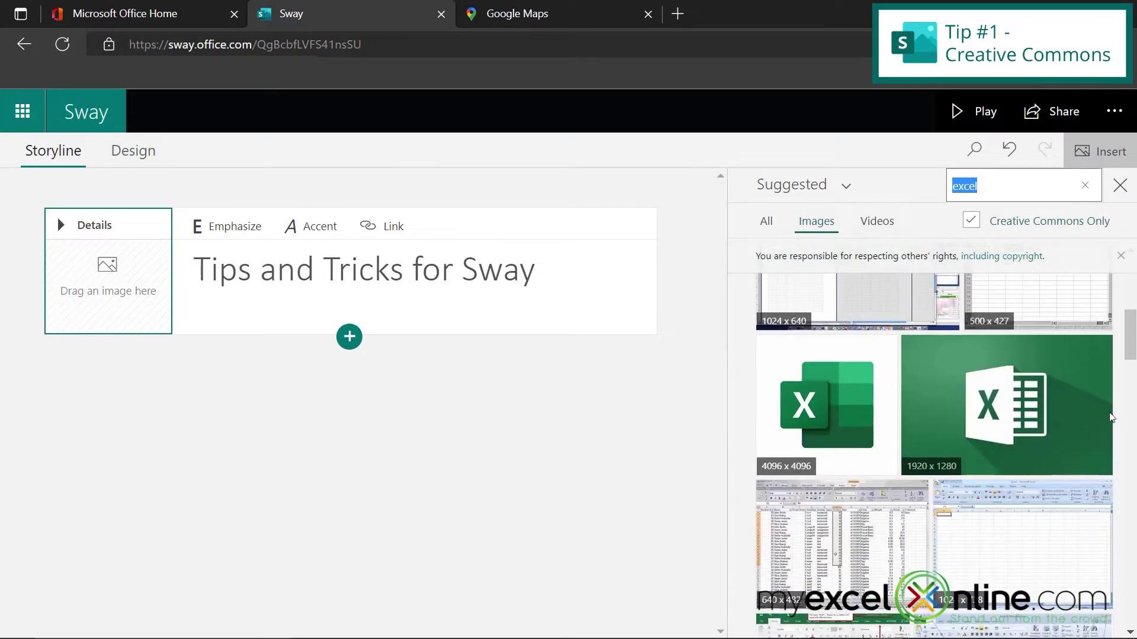
left_click(1008, 408)
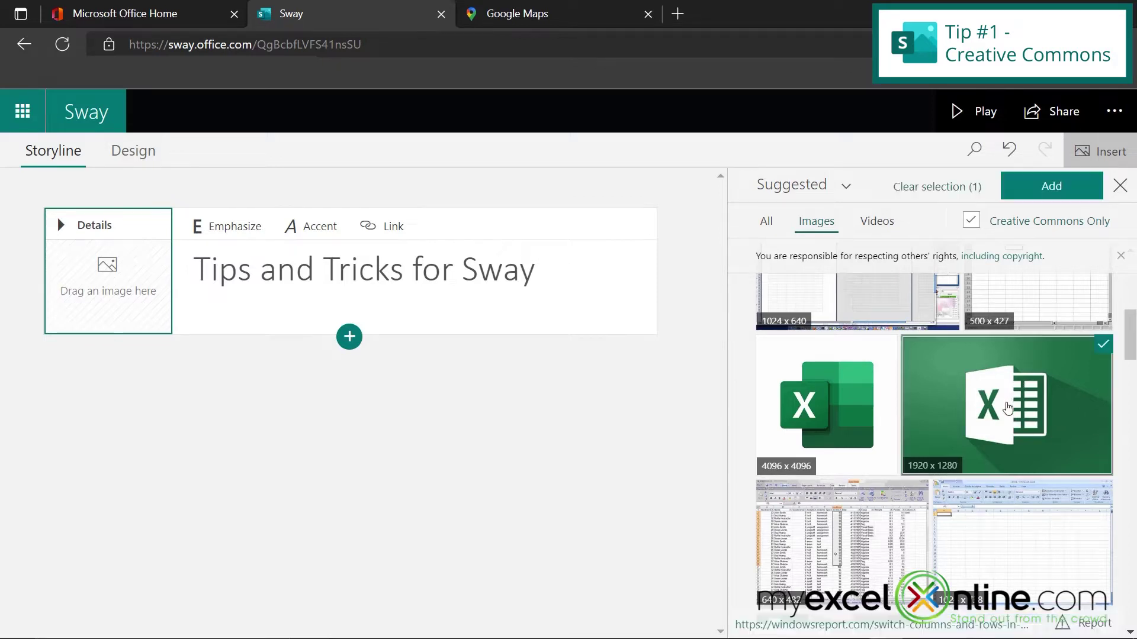
left_click(1051, 187)
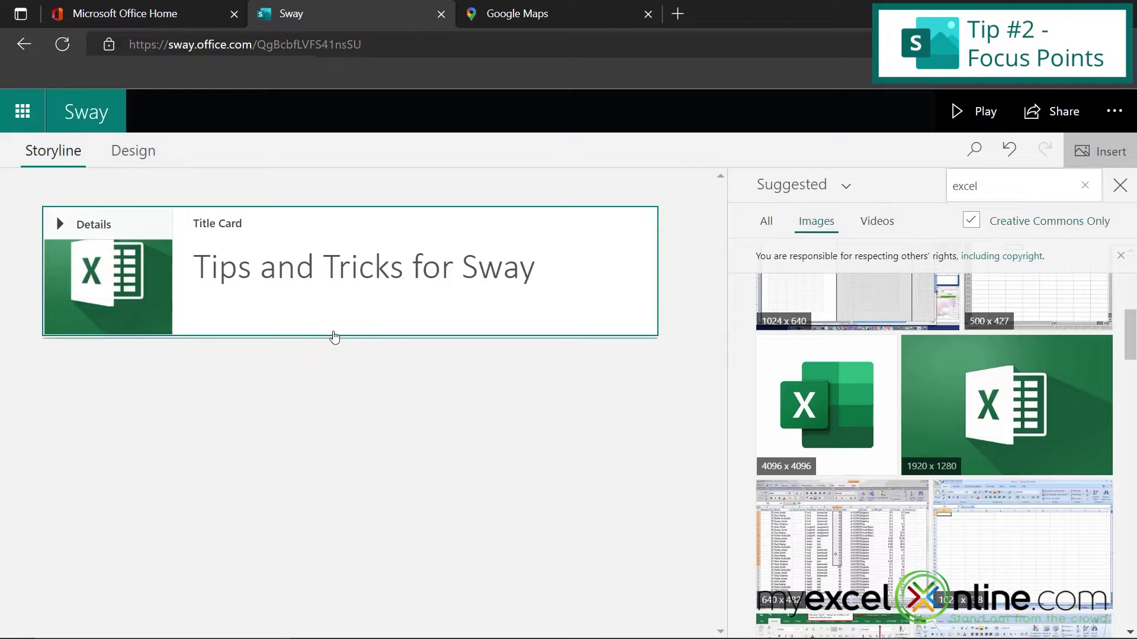
Add an image card below the title with the 4096x4096 Excel logo and open its Focus Points
mouse_move(358, 360)
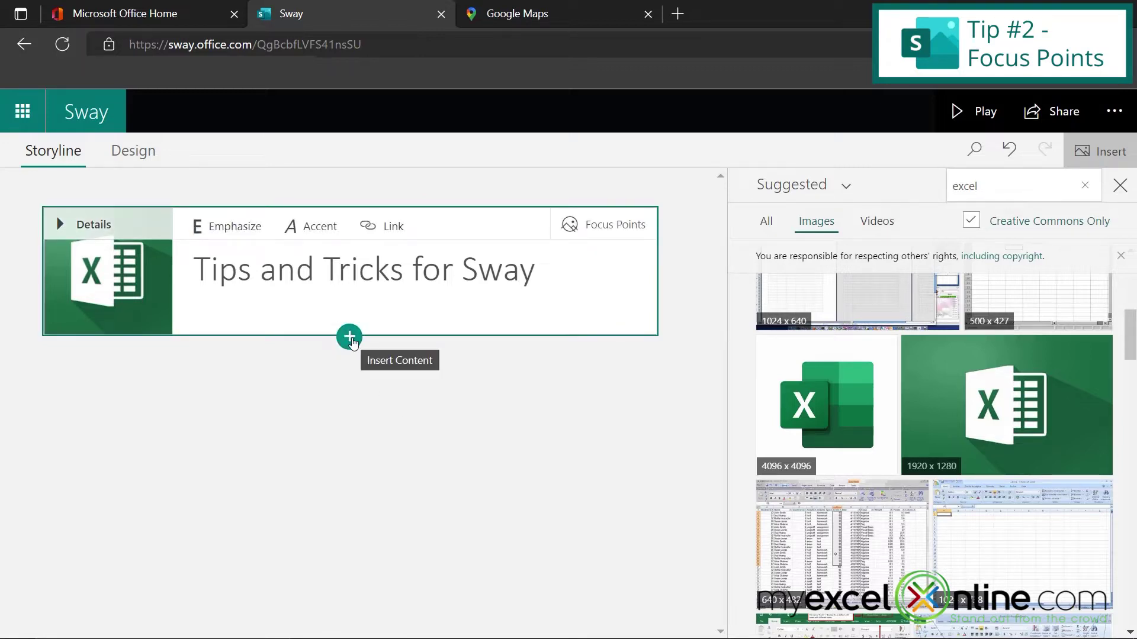
left_click(349, 338)
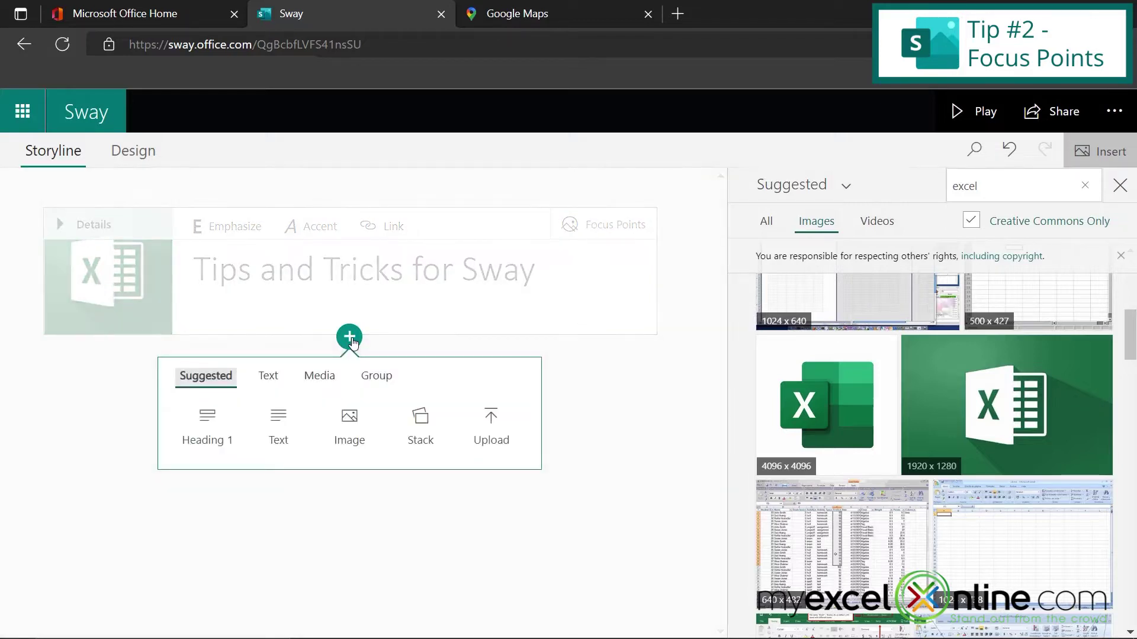
left_click(350, 435)
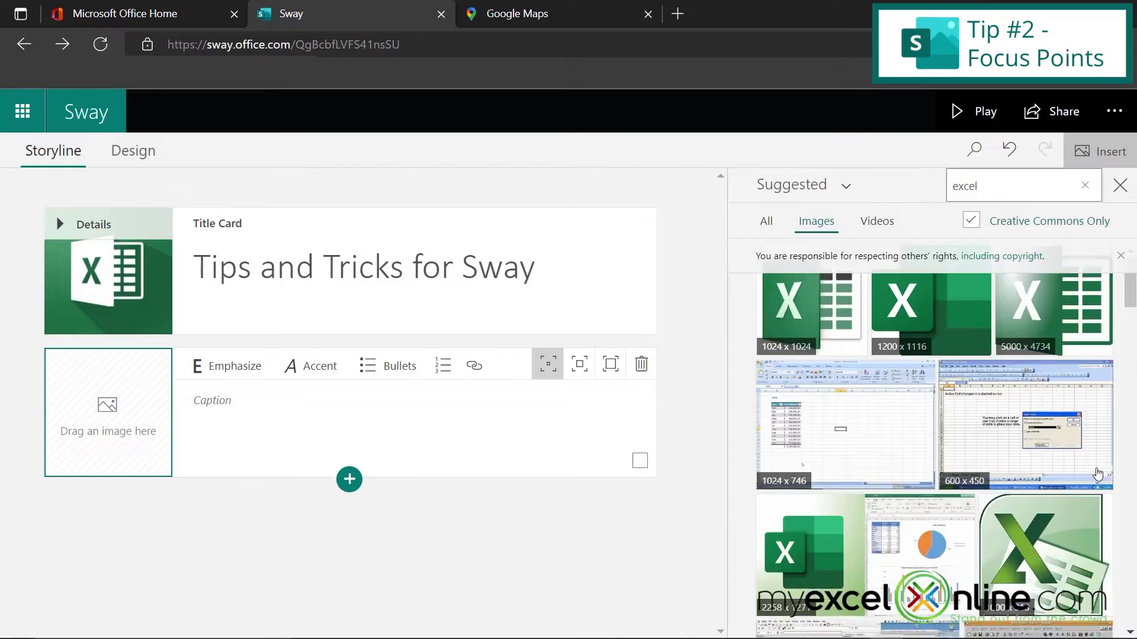
scroll(817, 463, "down", 5)
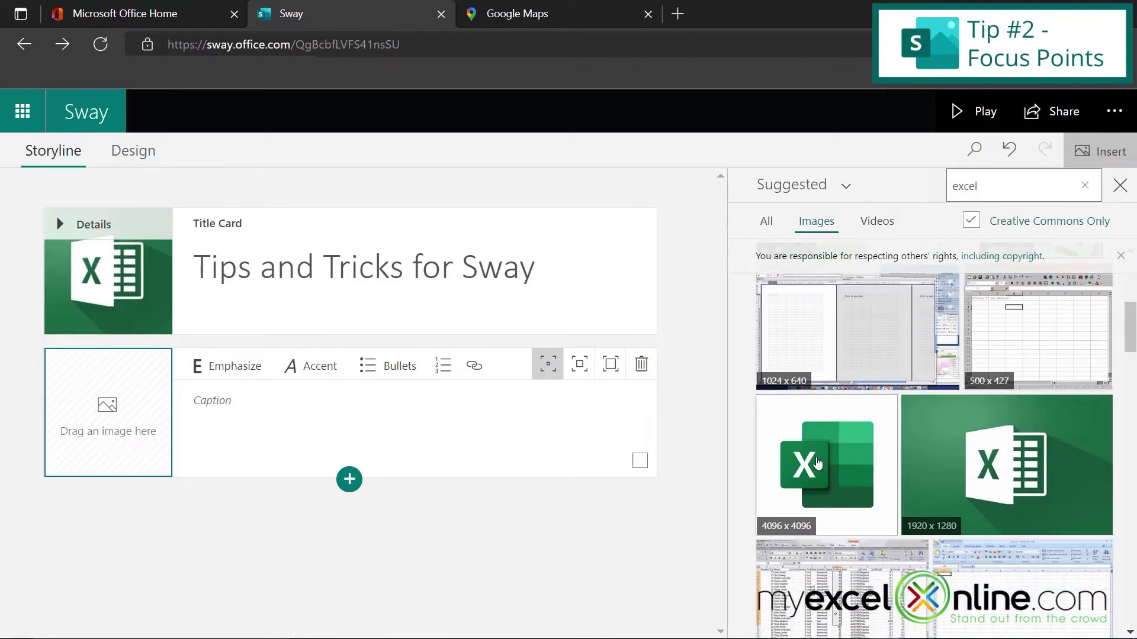
left_click(818, 463)
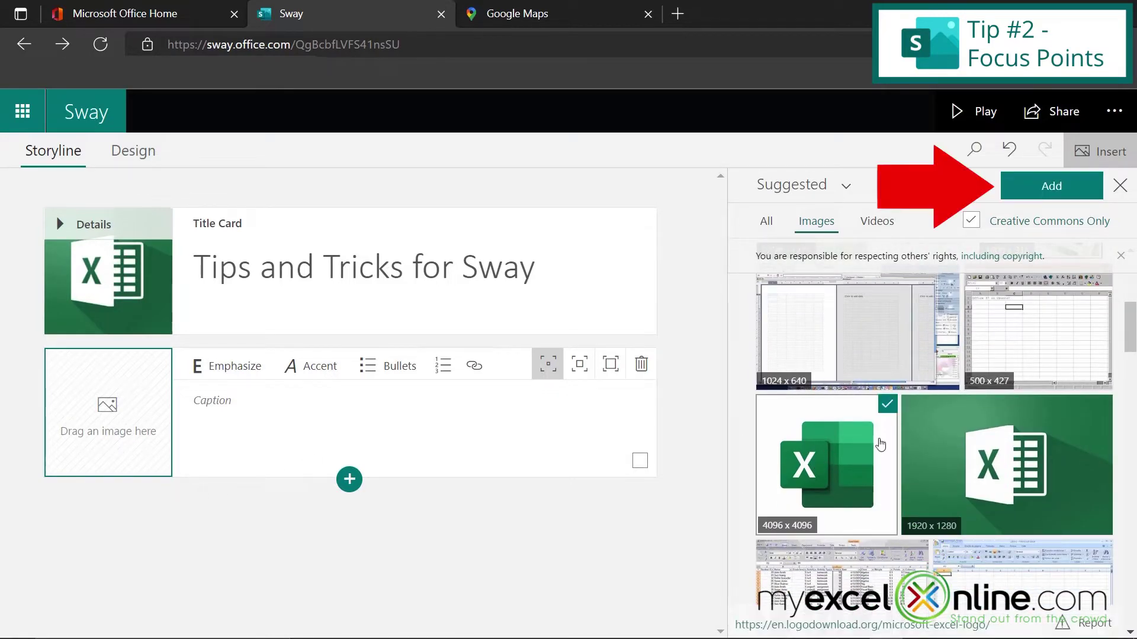
left_click(1045, 188)
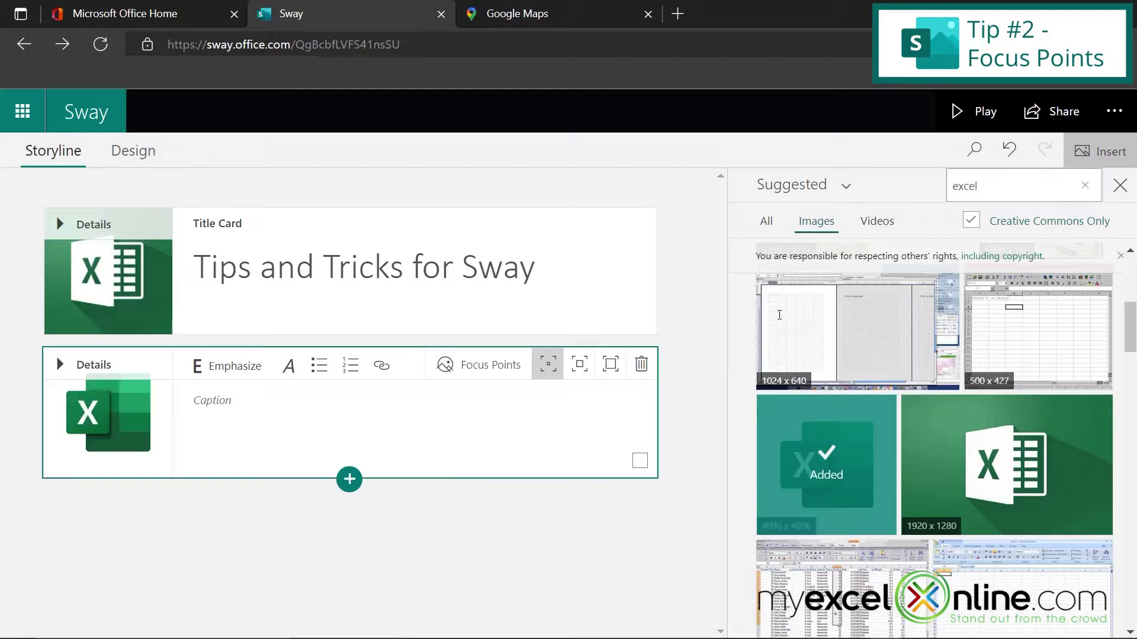
left_click(484, 367)
scroll(992, 503, "down", 1)
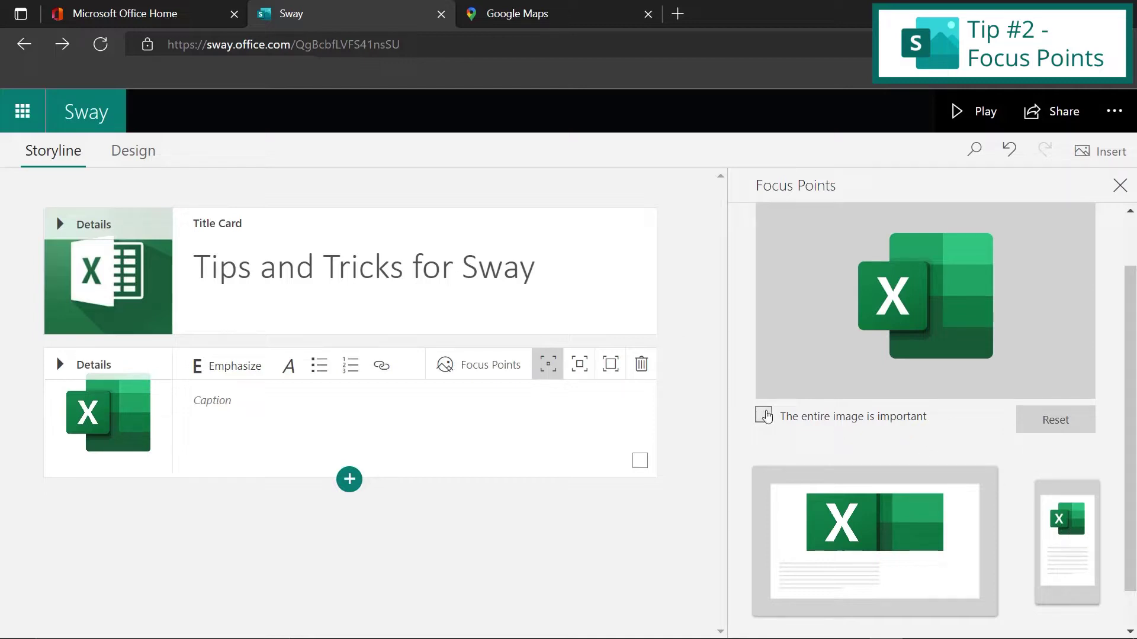
Toggle 'The entire image is important' on then off, and place two focus points on the logo
left_click(765, 416)
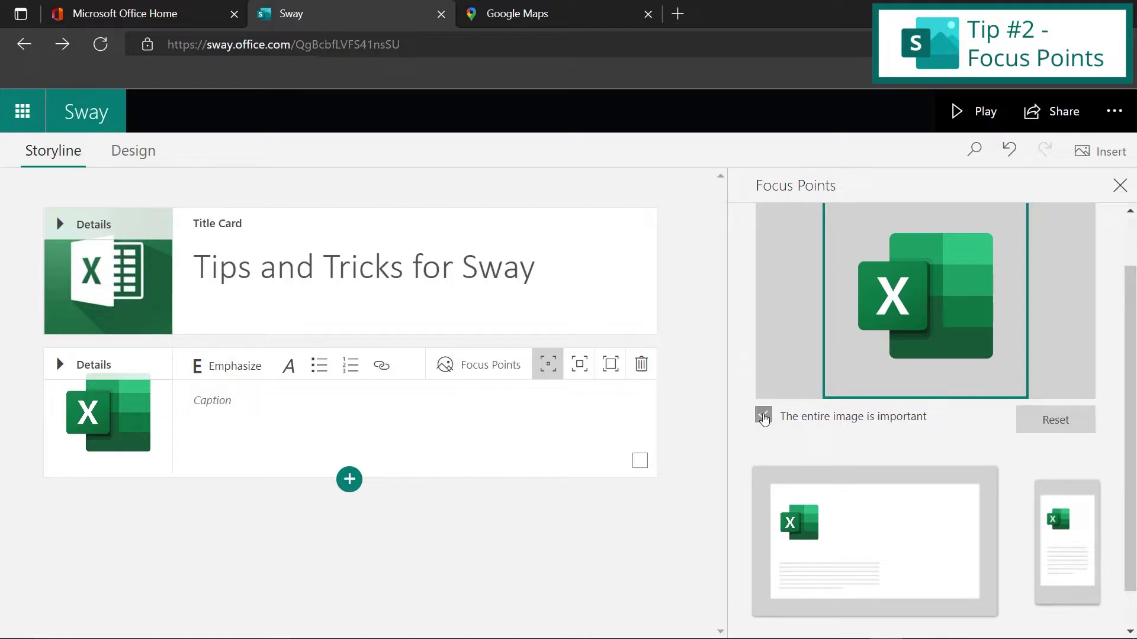
left_click(764, 417)
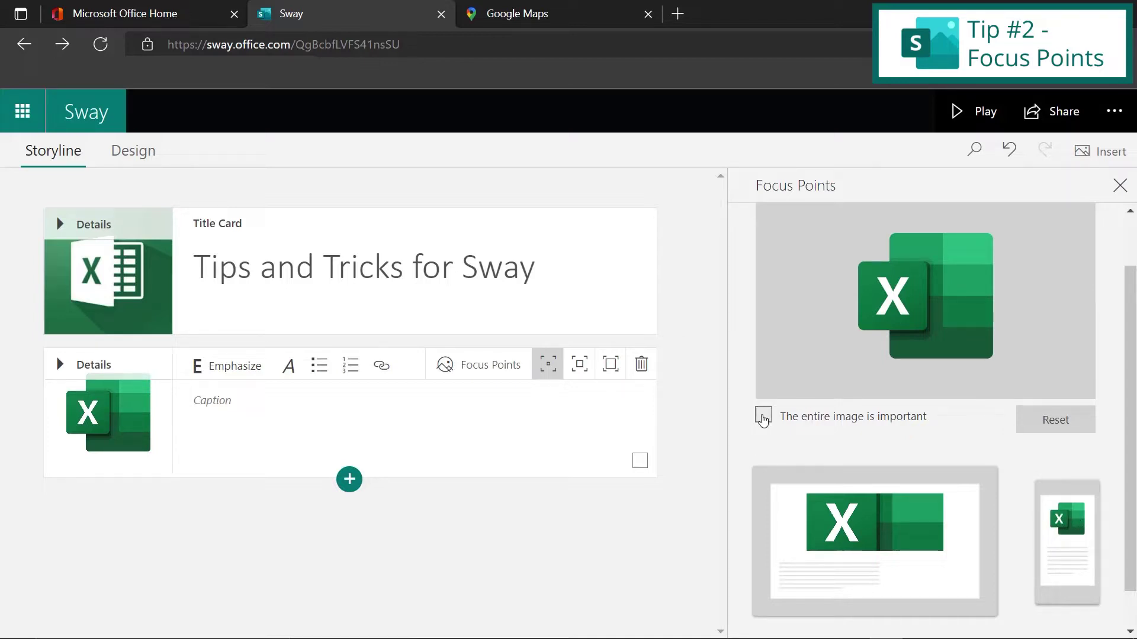
scroll(949, 496, "up", 1)
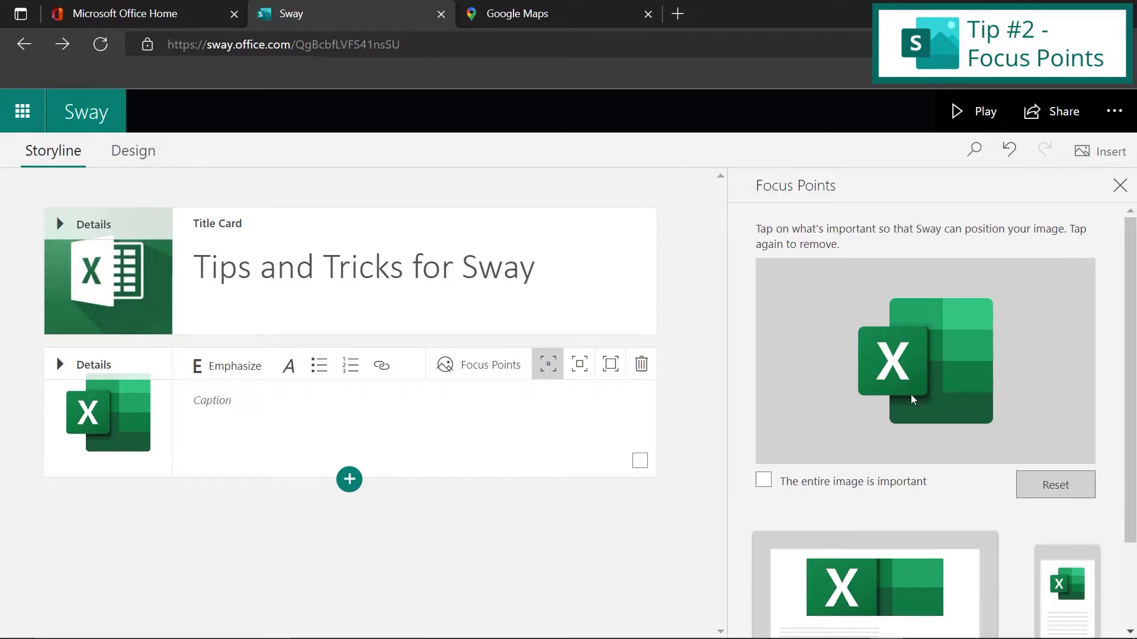
left_click(942, 402)
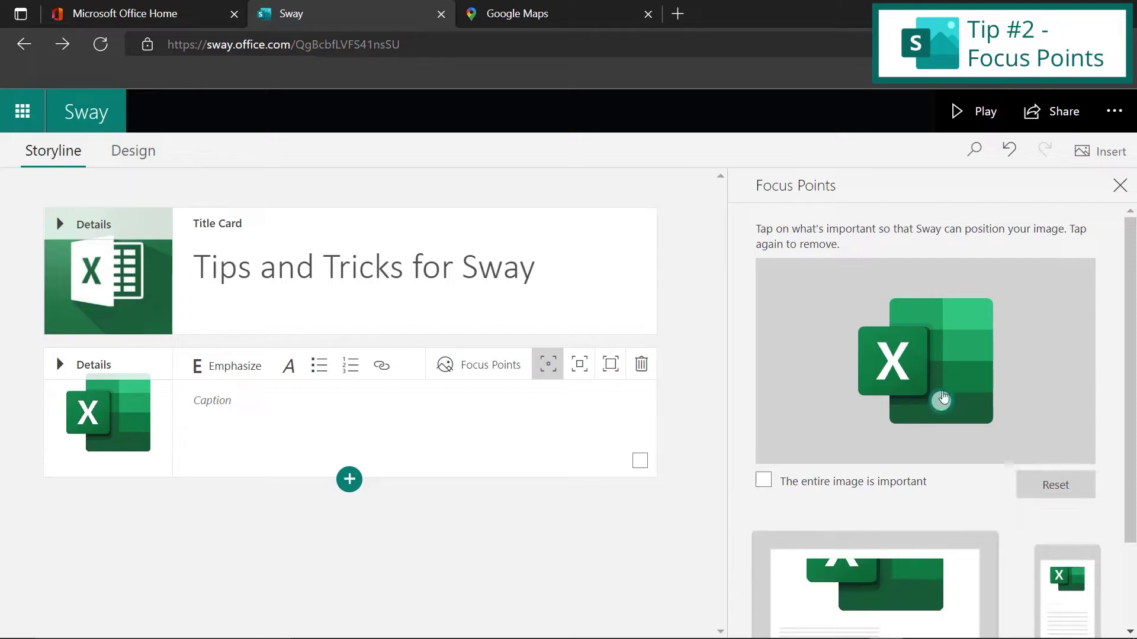
left_click(941, 318)
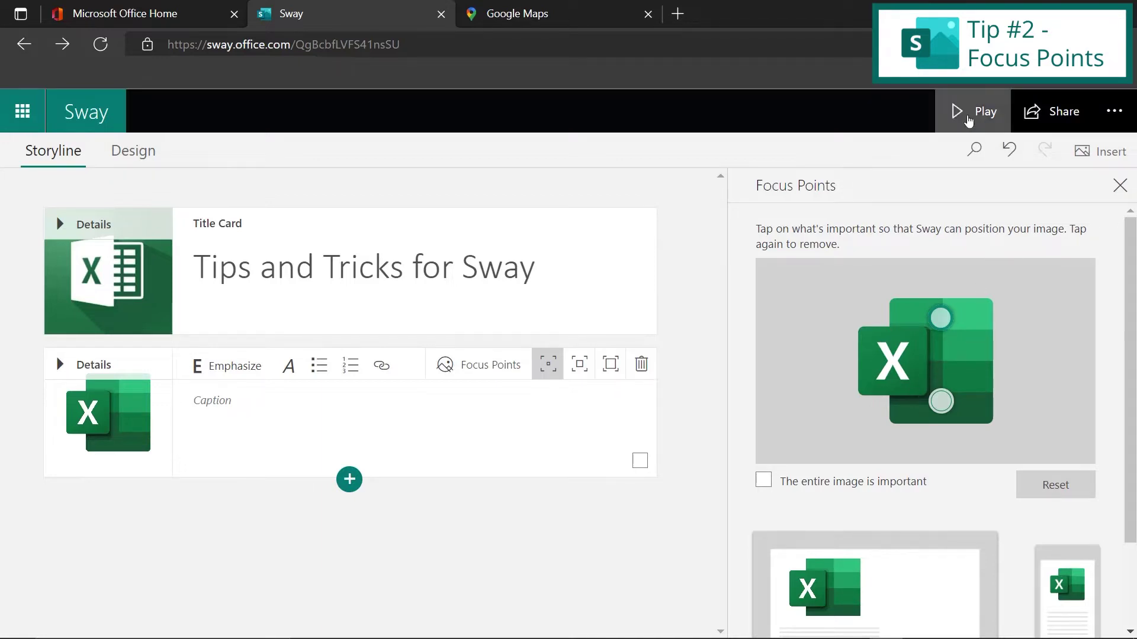
Preview the Sway and move to the next slide showing the cropped Excel logo
left_click(969, 119)
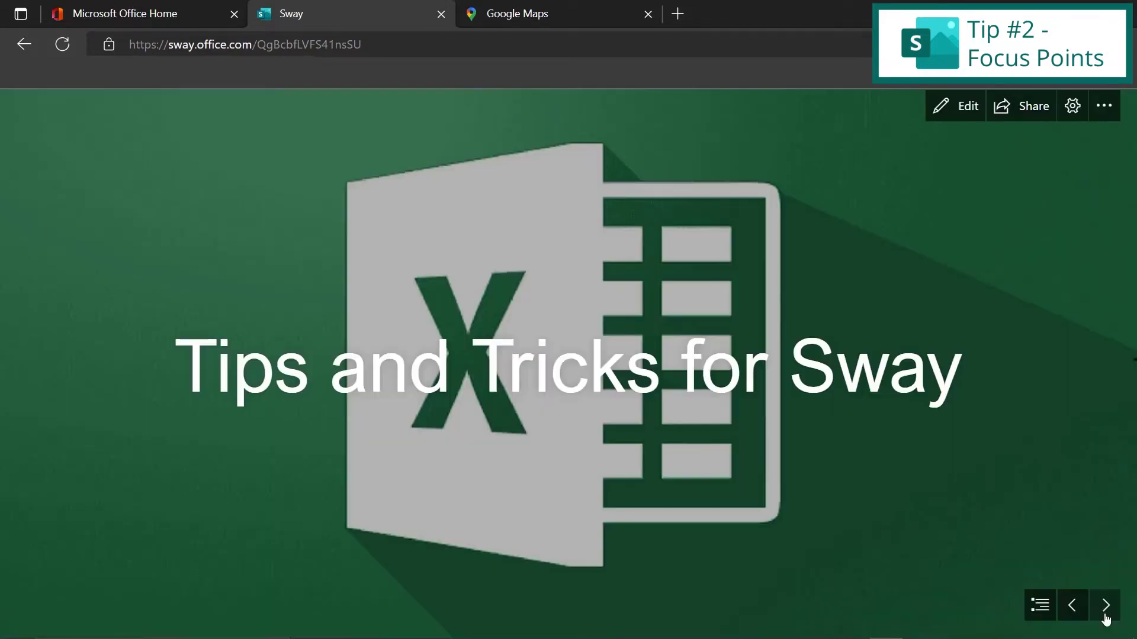
left_click(1105, 614)
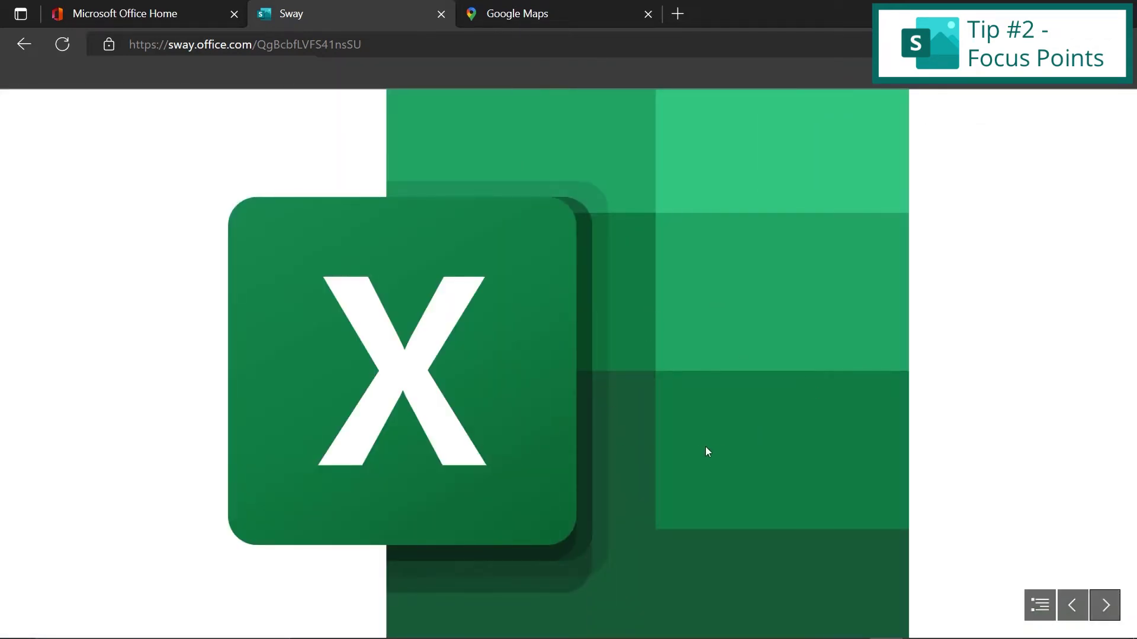
Reset the logo's focus points, mark its top and bottom, and preview the Sway to that slide
left_click(23, 47)
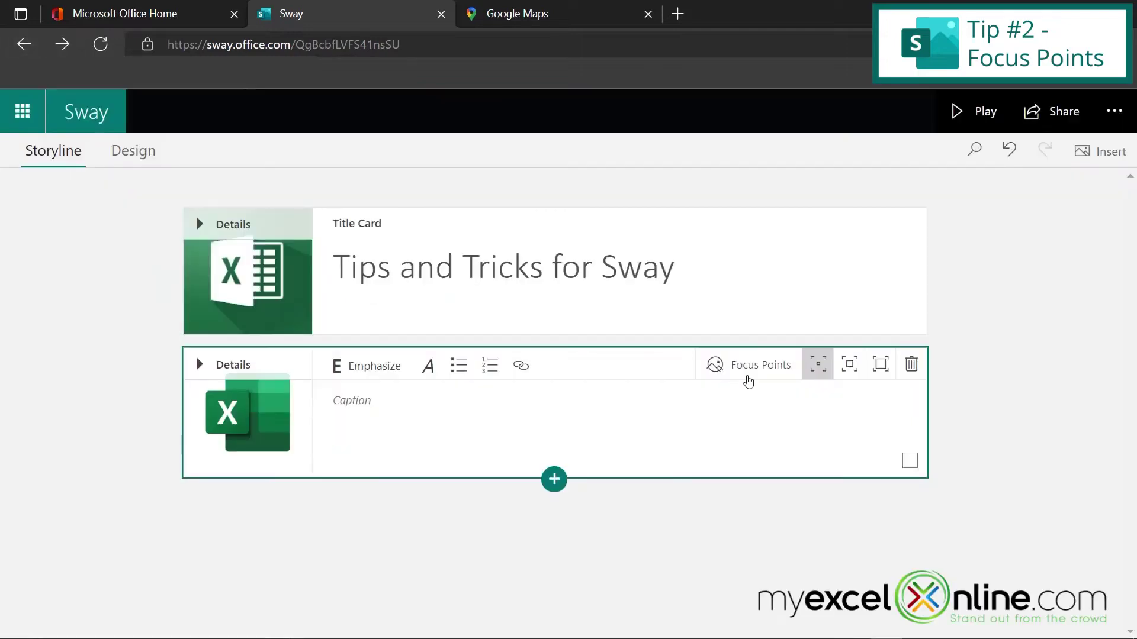
left_click(748, 379)
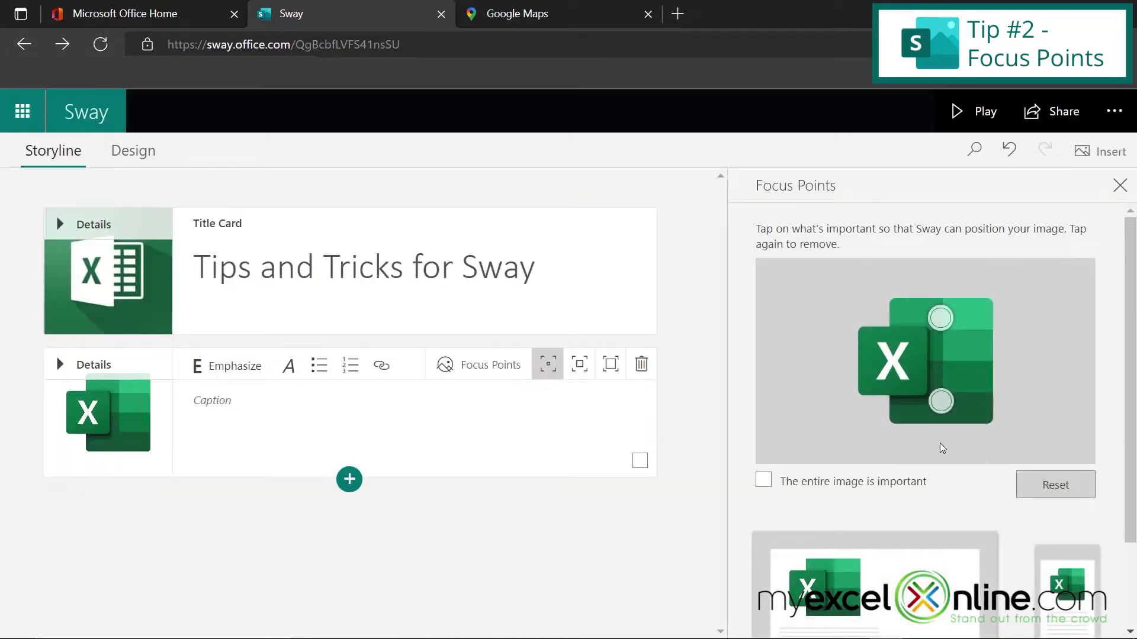
left_click(1049, 487)
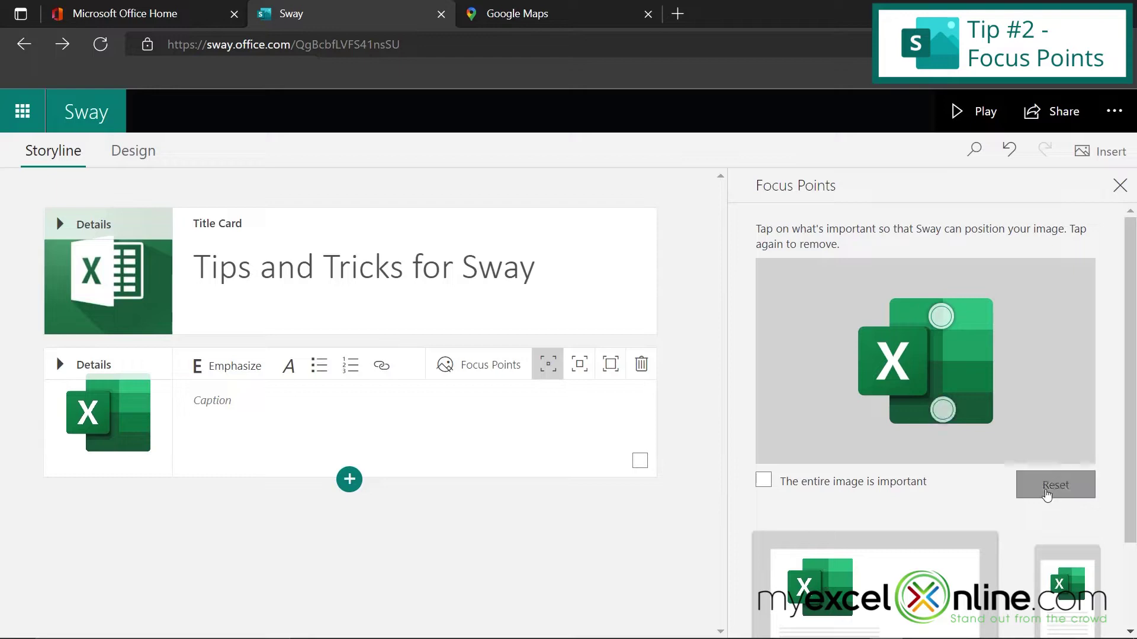
left_click(939, 271)
left_click(930, 447)
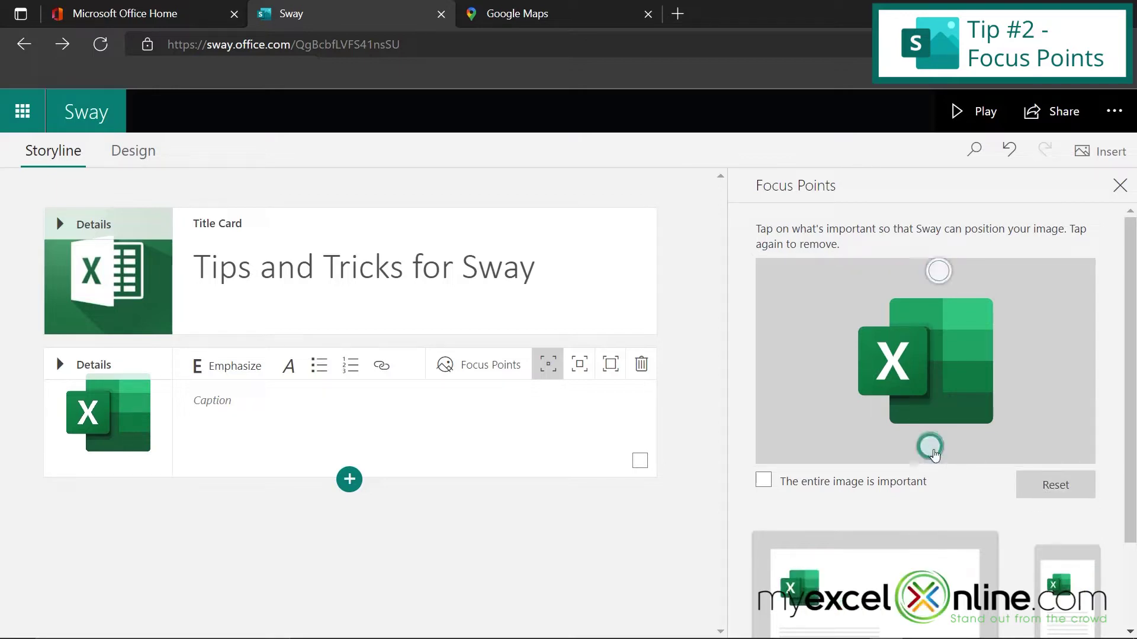
left_click(971, 110)
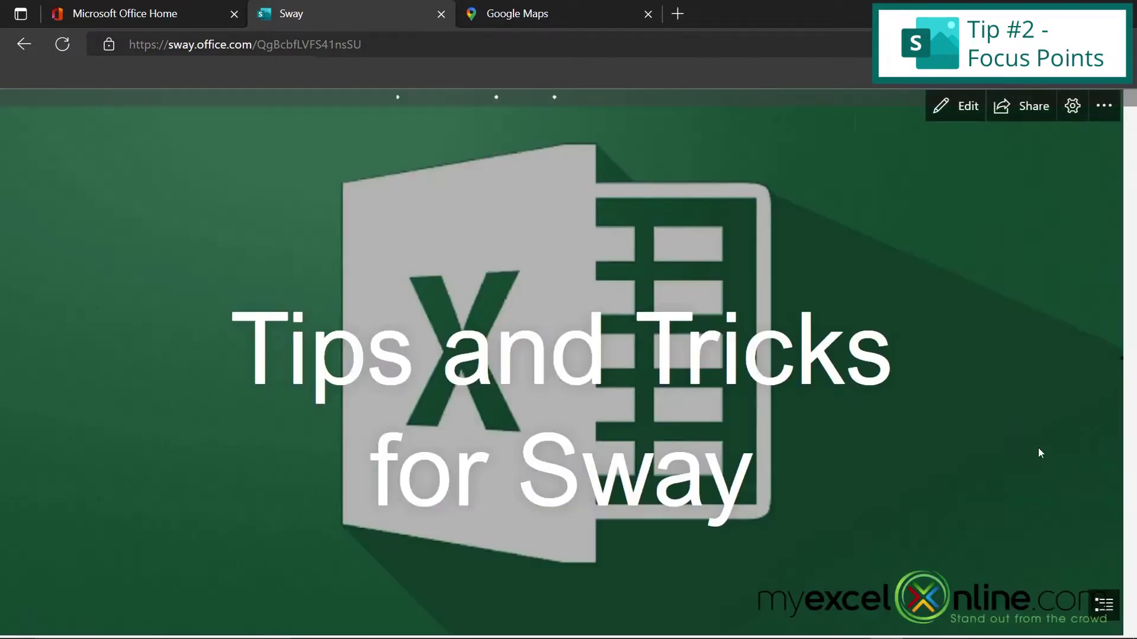
scroll(962, 374, "down", 3)
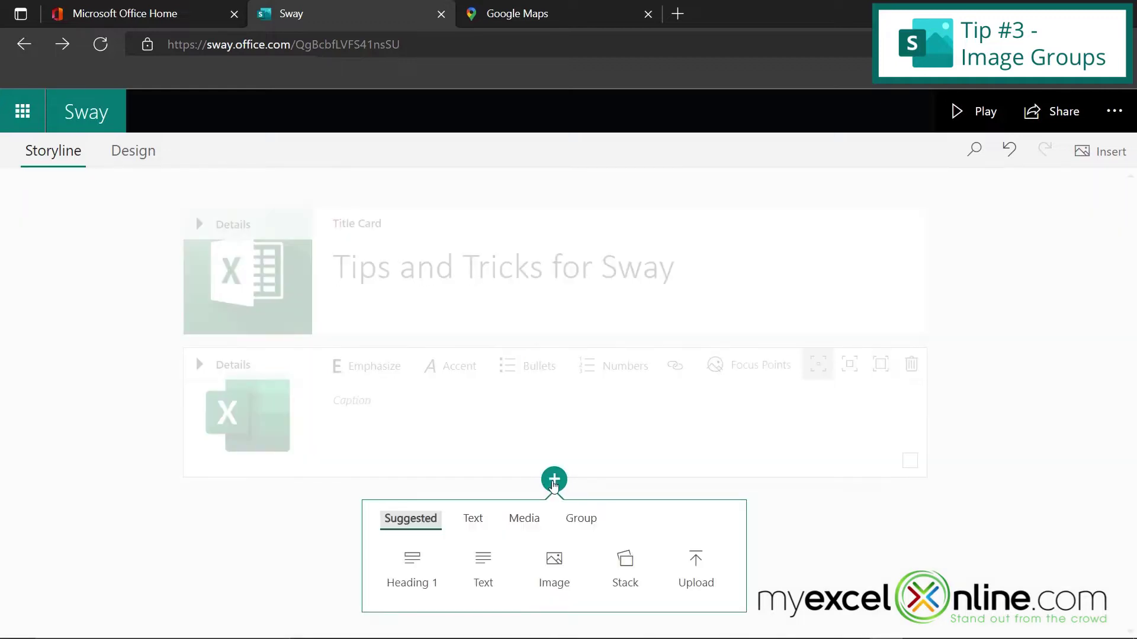
Add an empty image card and select 1excel.jpg through 6excel.jpg from My device
left_click(554, 565)
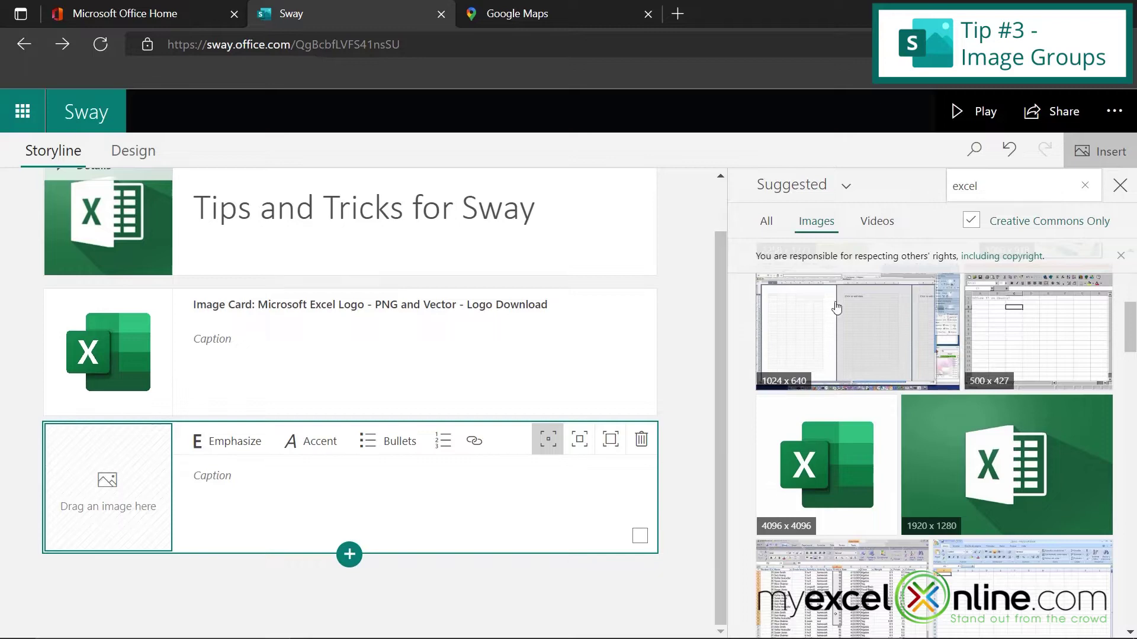
left_click(846, 190)
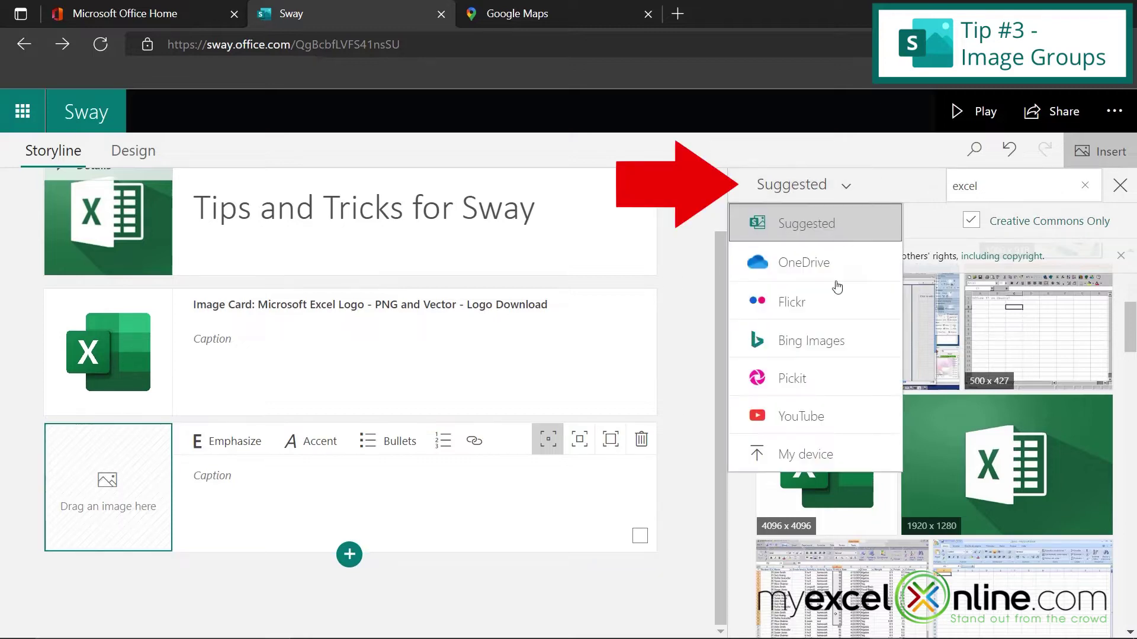
left_click(791, 454)
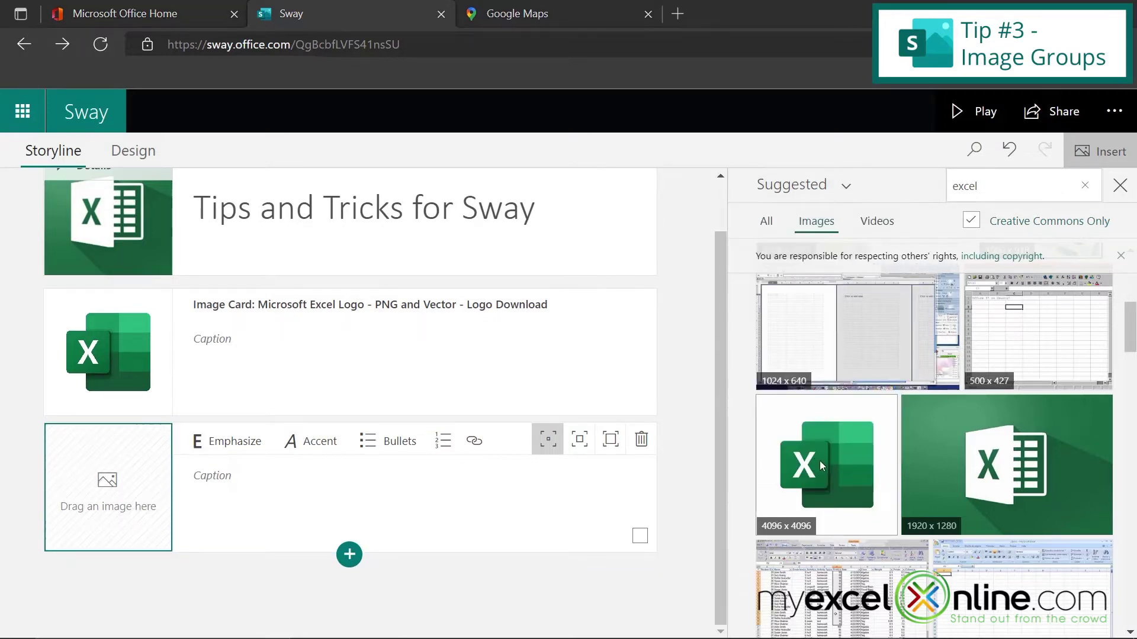
left_click(408, 313)
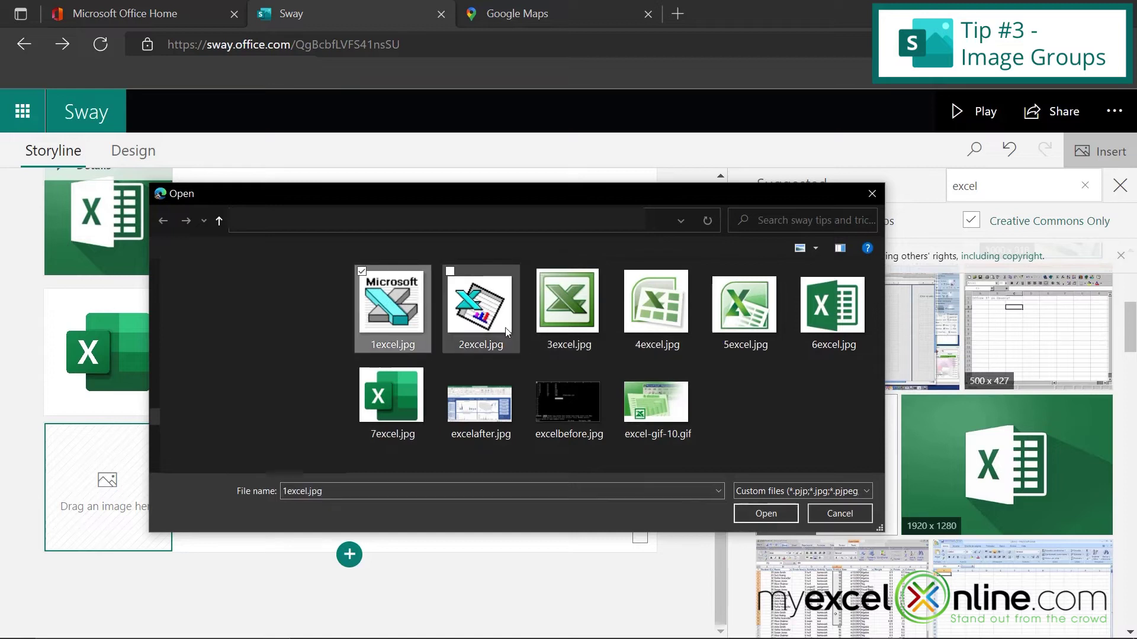
left_click(848, 312, "shift")
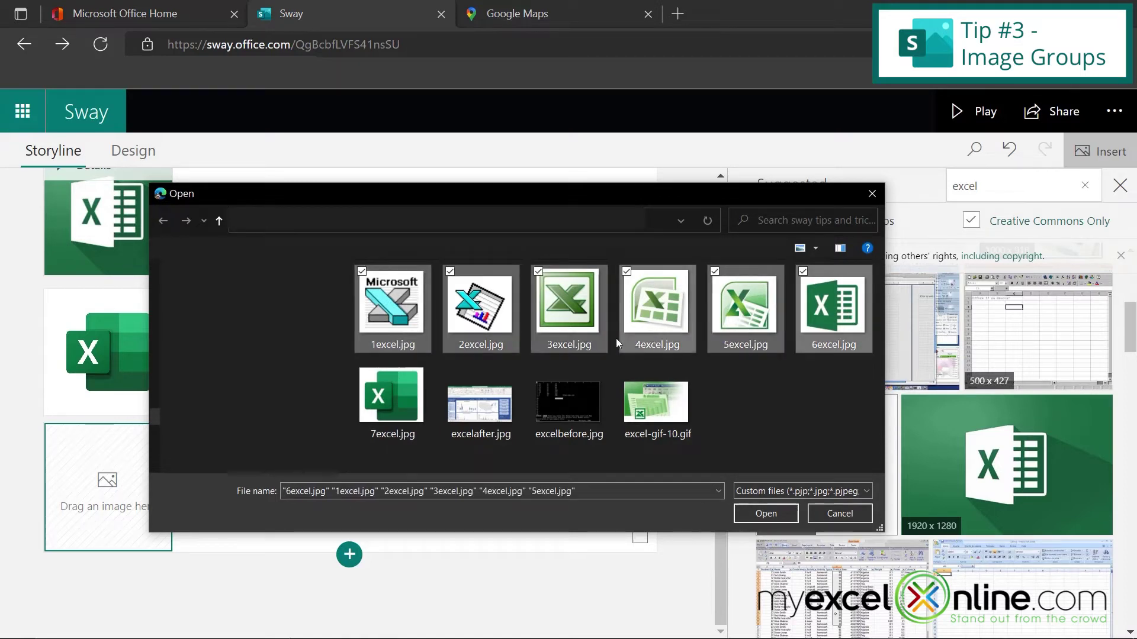
Upload 1excel.jpg–7excel.jpg and group the seven new image cards as a Stack
left_click(385, 398, "ctrl")
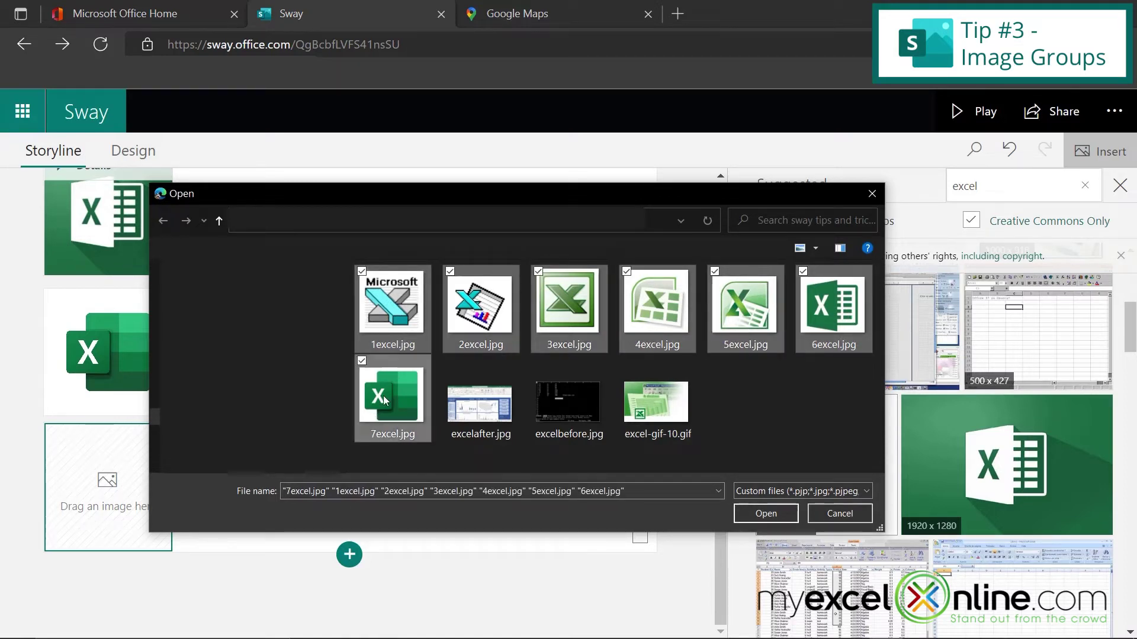
left_click(751, 514)
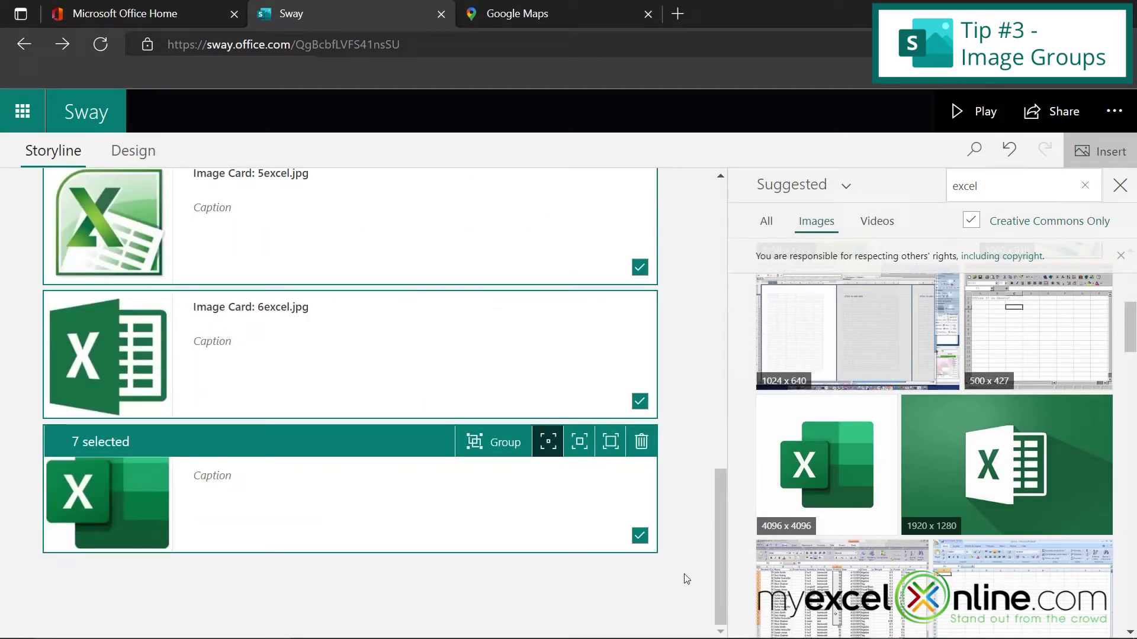
scroll(683, 574, "up", 10)
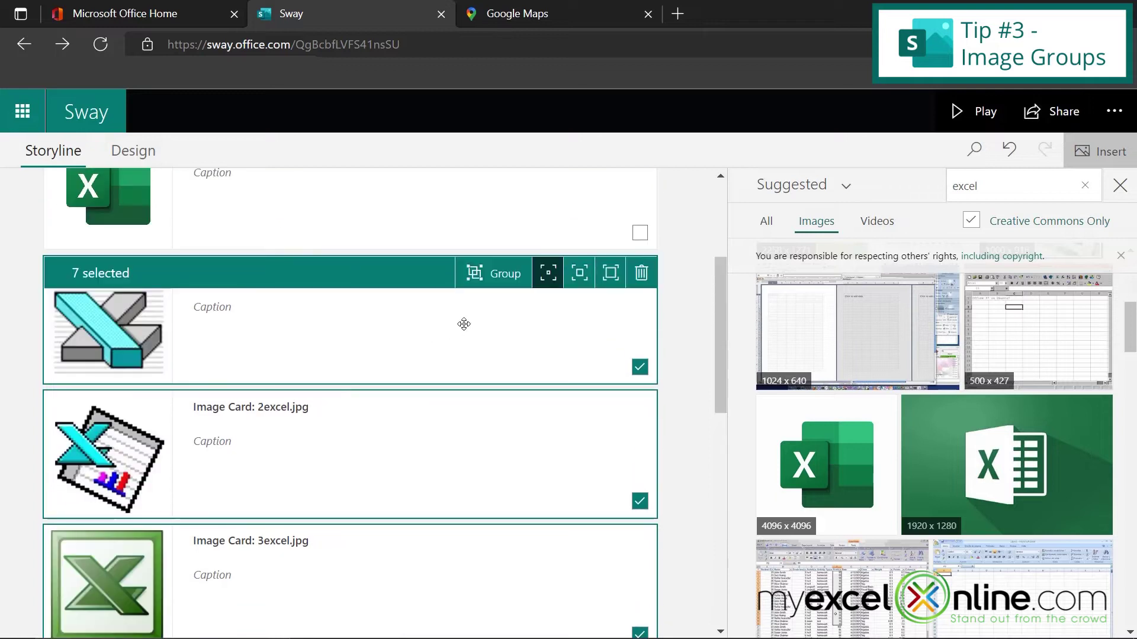
left_click(501, 280)
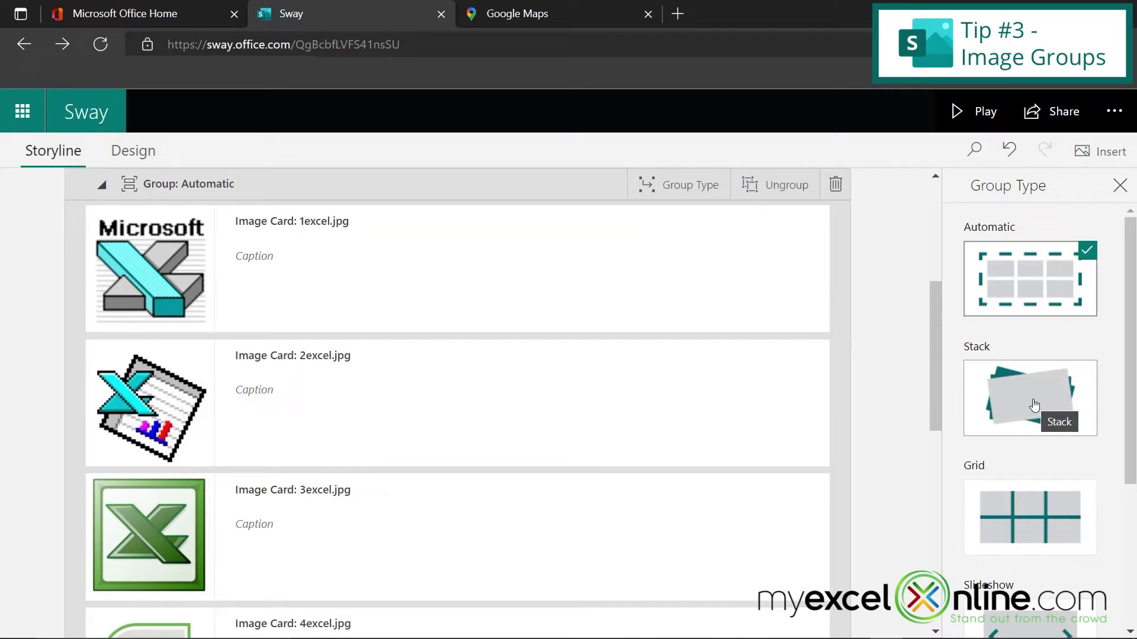
left_click(1034, 406)
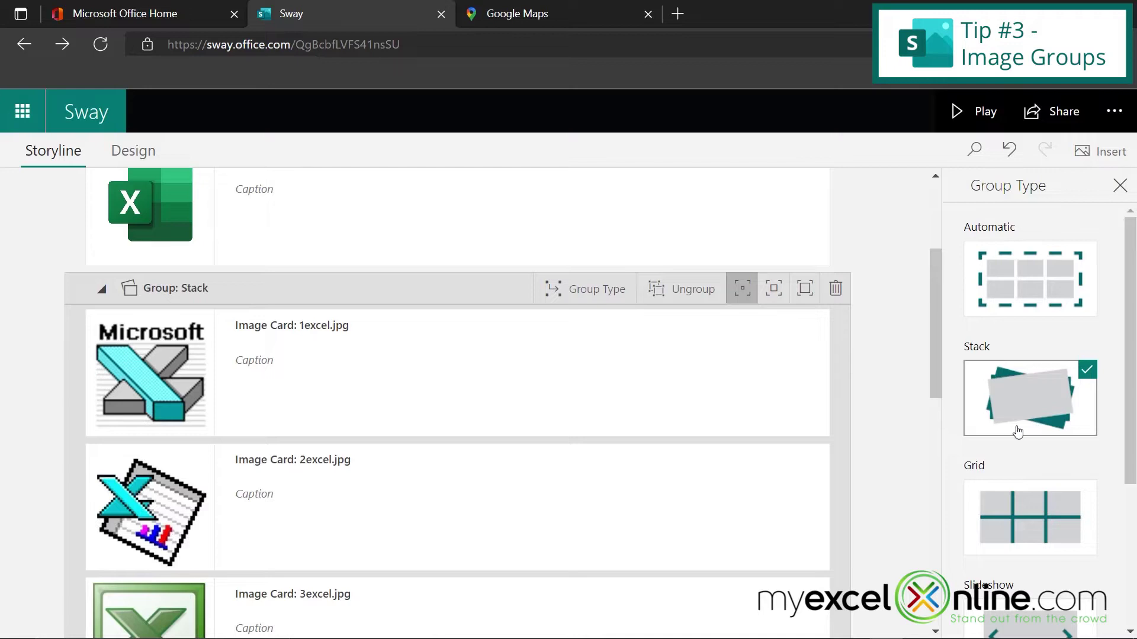
left_click(981, 121)
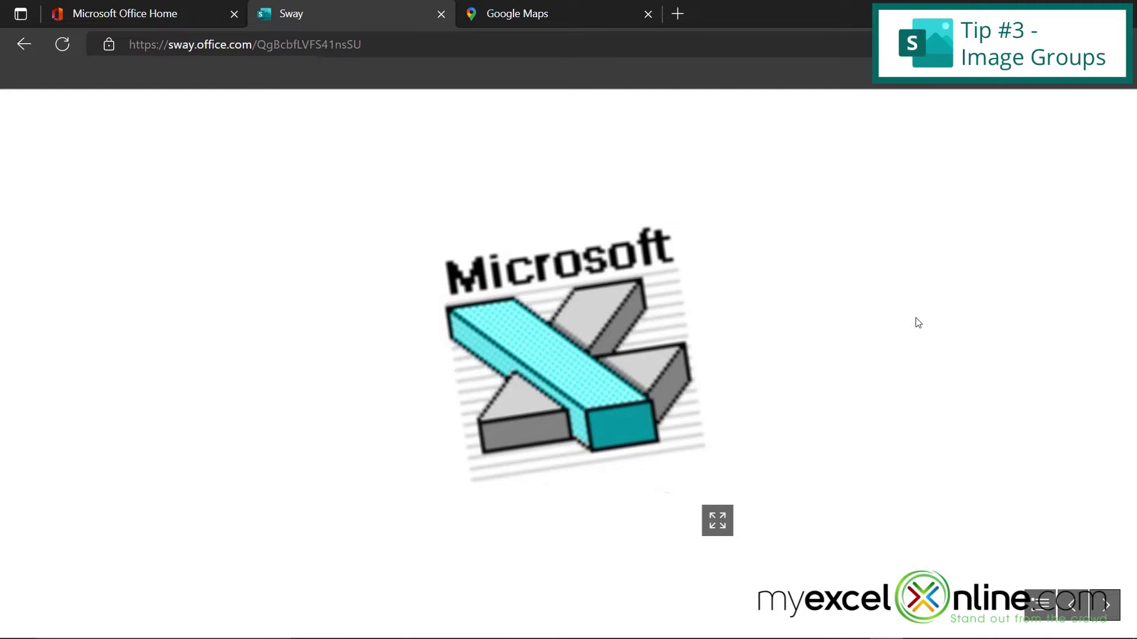
left_click(551, 330)
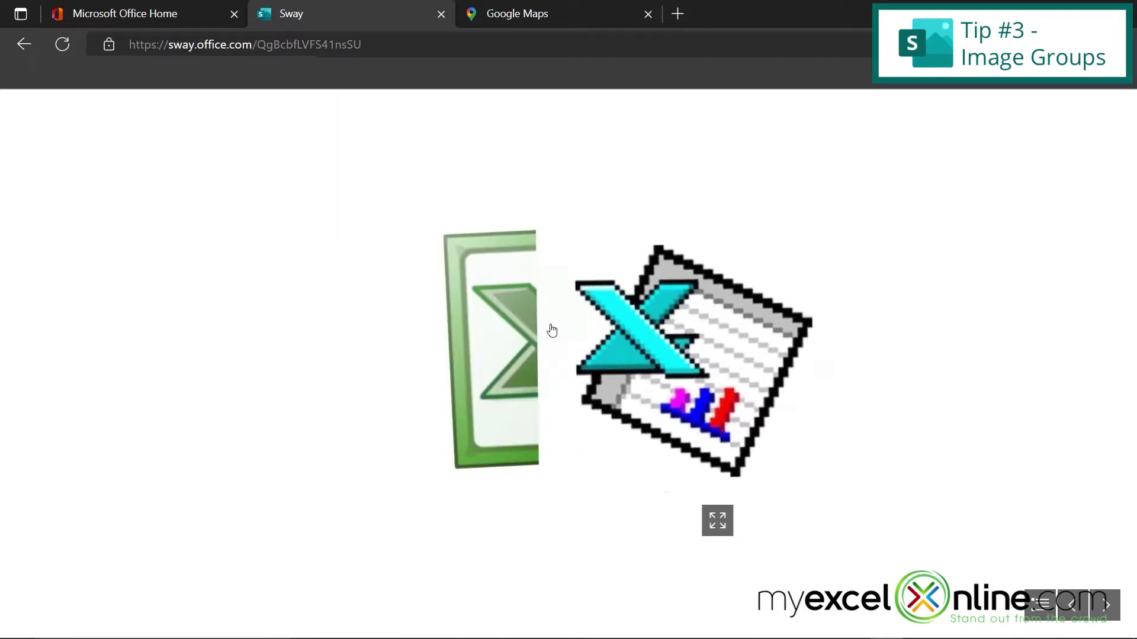
left_click(551, 330)
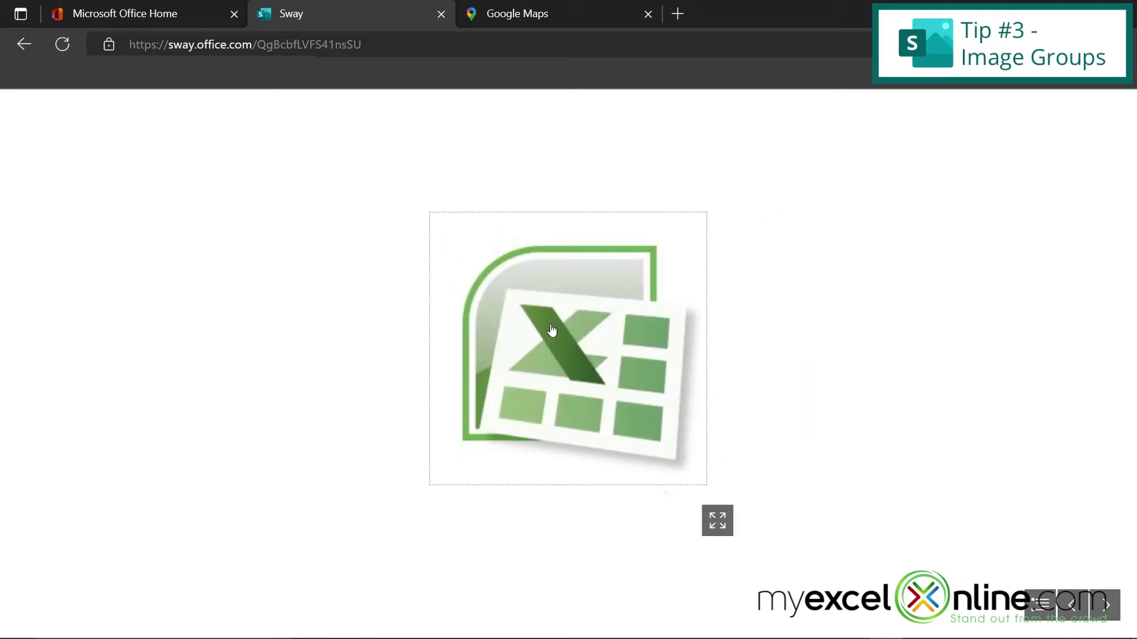
left_click(552, 330)
left_click(551, 329)
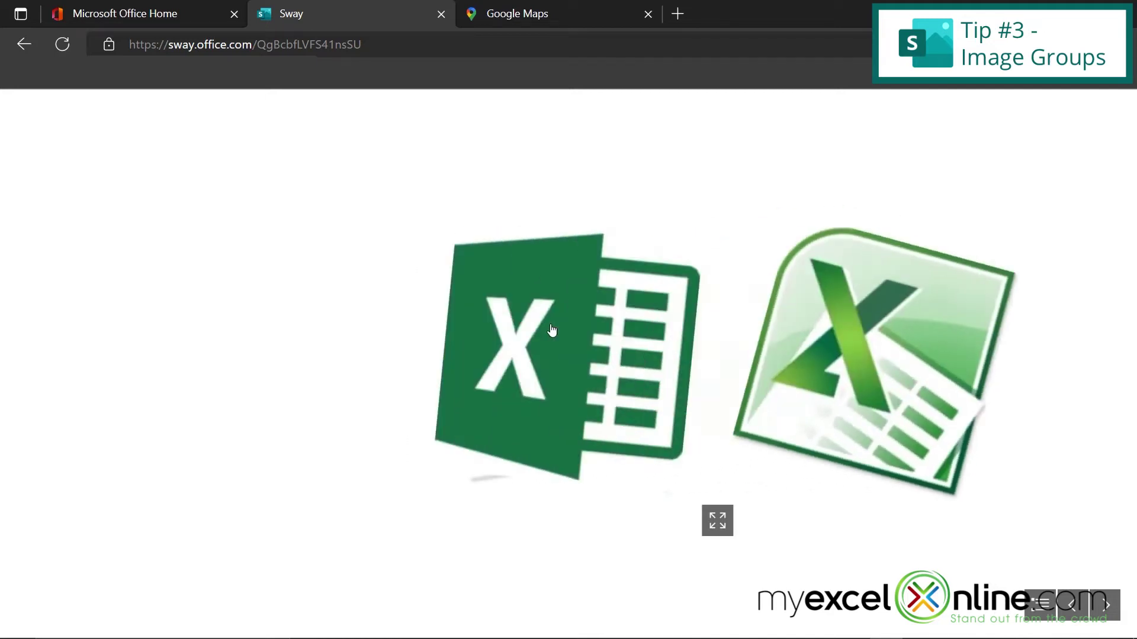
left_click(555, 332)
left_click(562, 339)
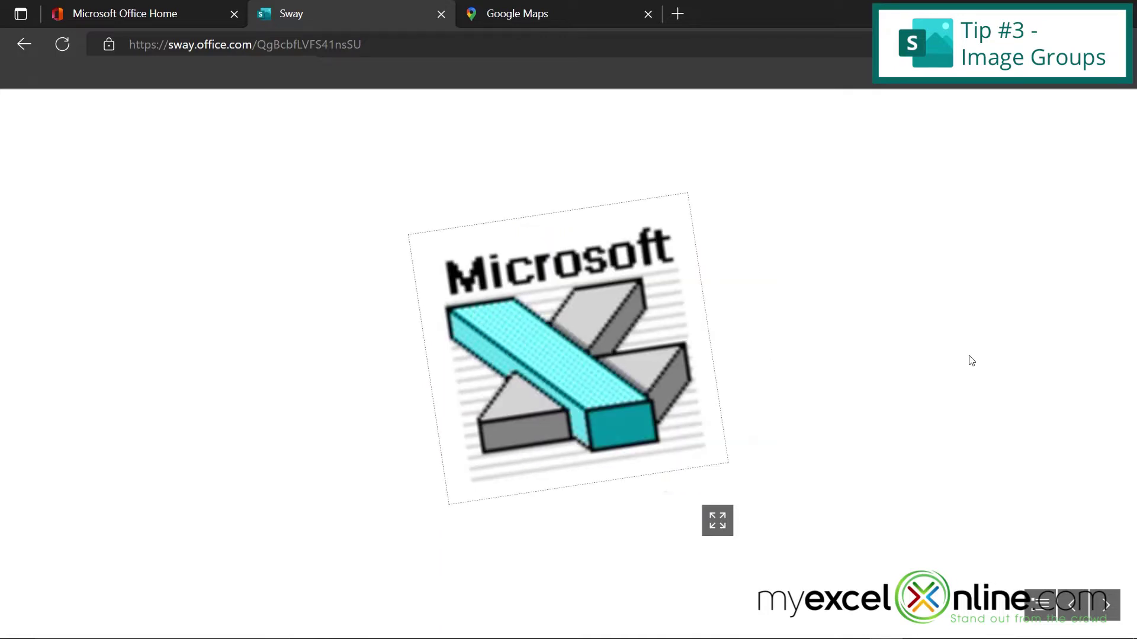
Switch the Excel logo group from Stack to Grid, preview it, and return to the editor
left_click(31, 43)
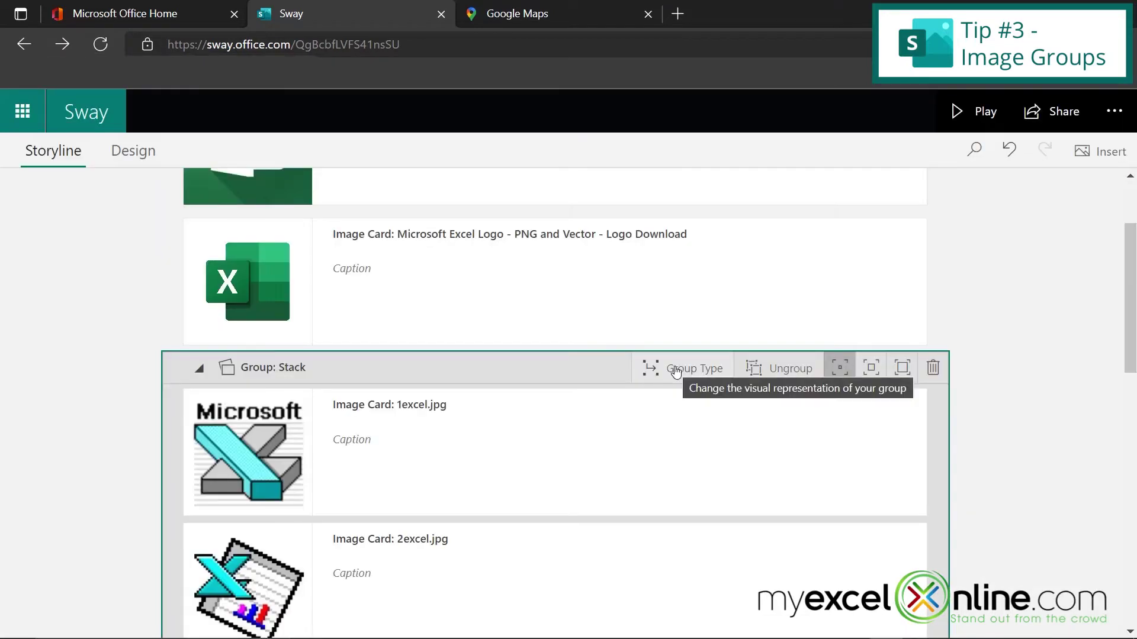
left_click(678, 372)
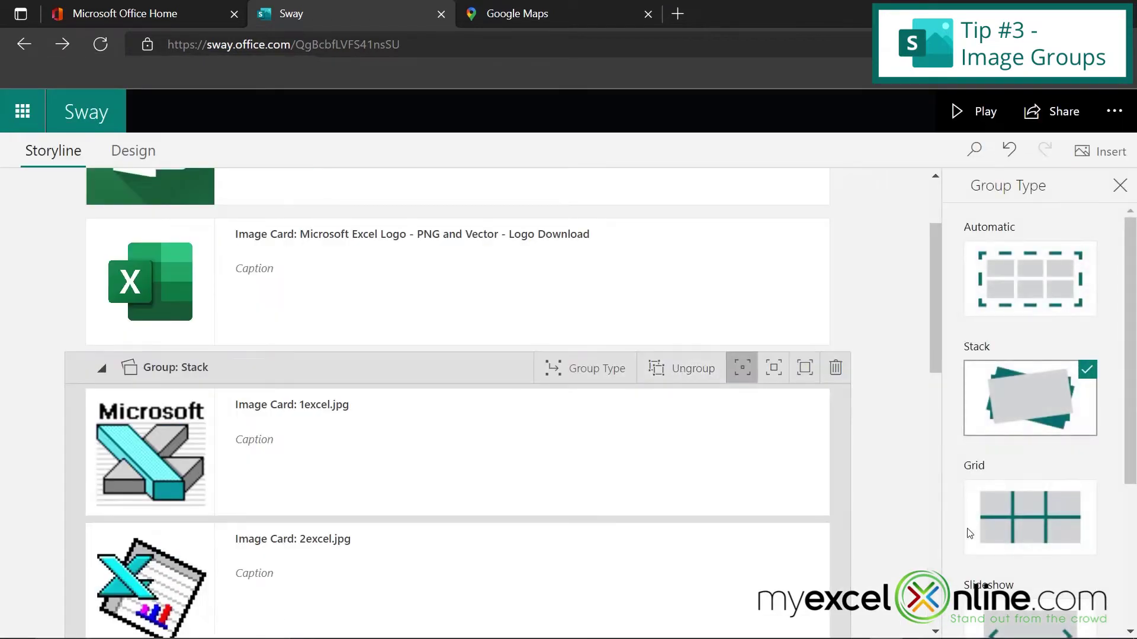
left_click(1032, 531)
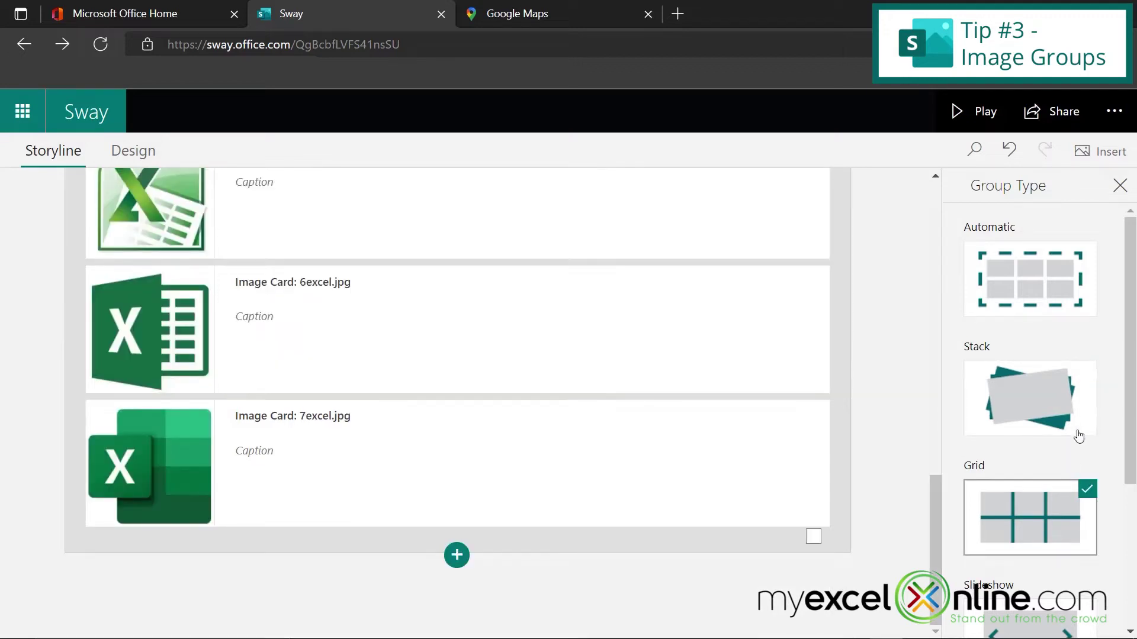
left_click(1009, 113)
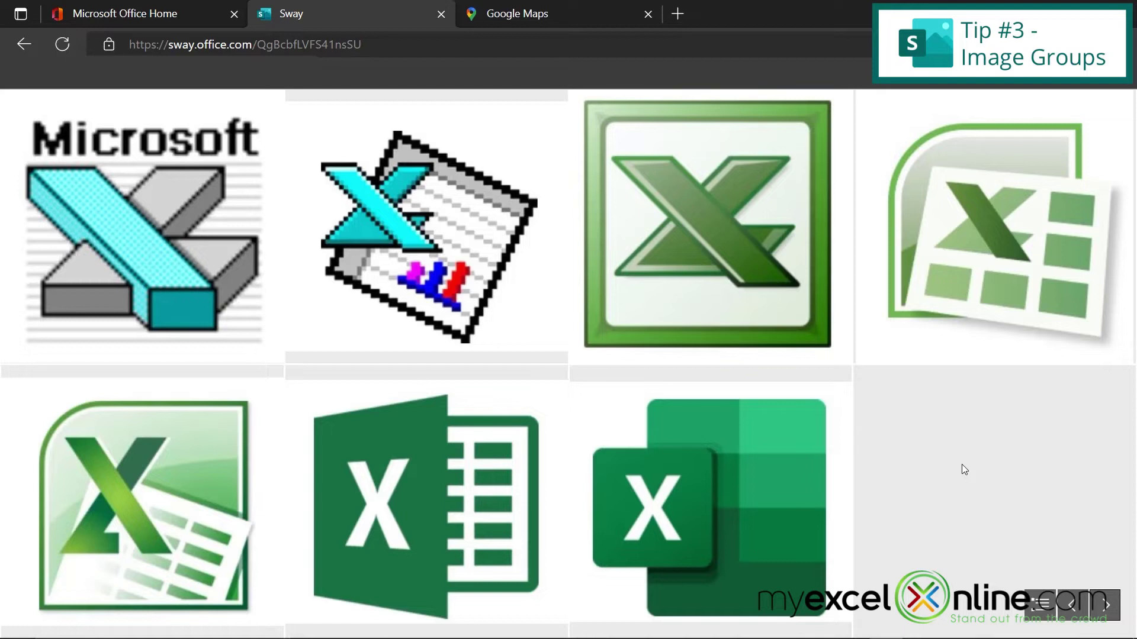
left_click(23, 44)
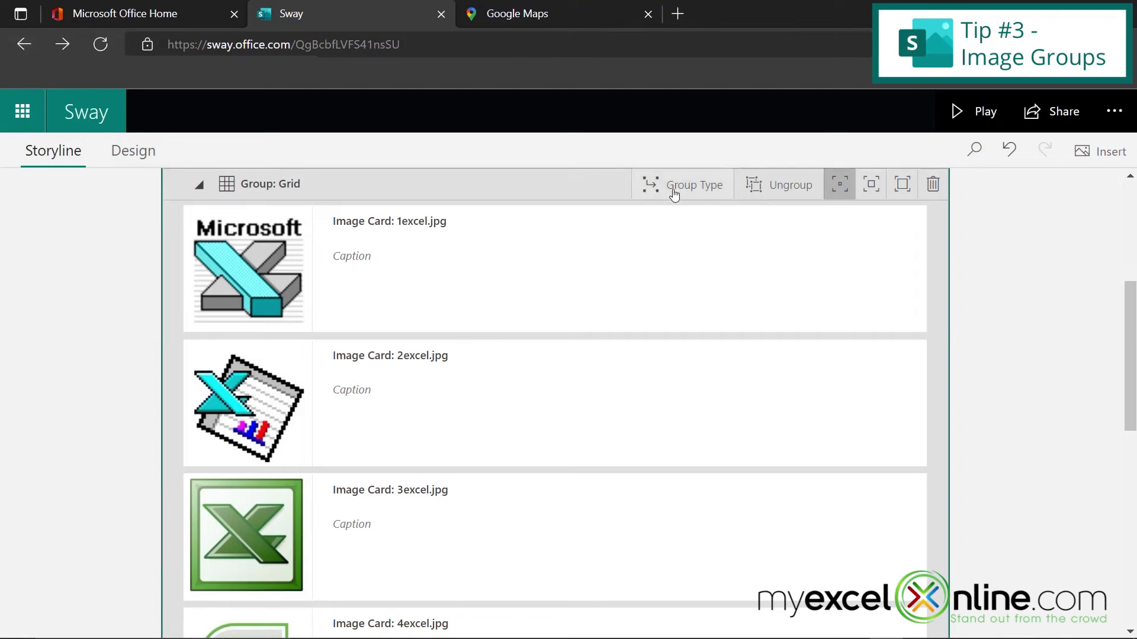
Change the Excel logo group's Group Type to Slideshow
left_click(670, 185)
scroll(1066, 557, "down", 4)
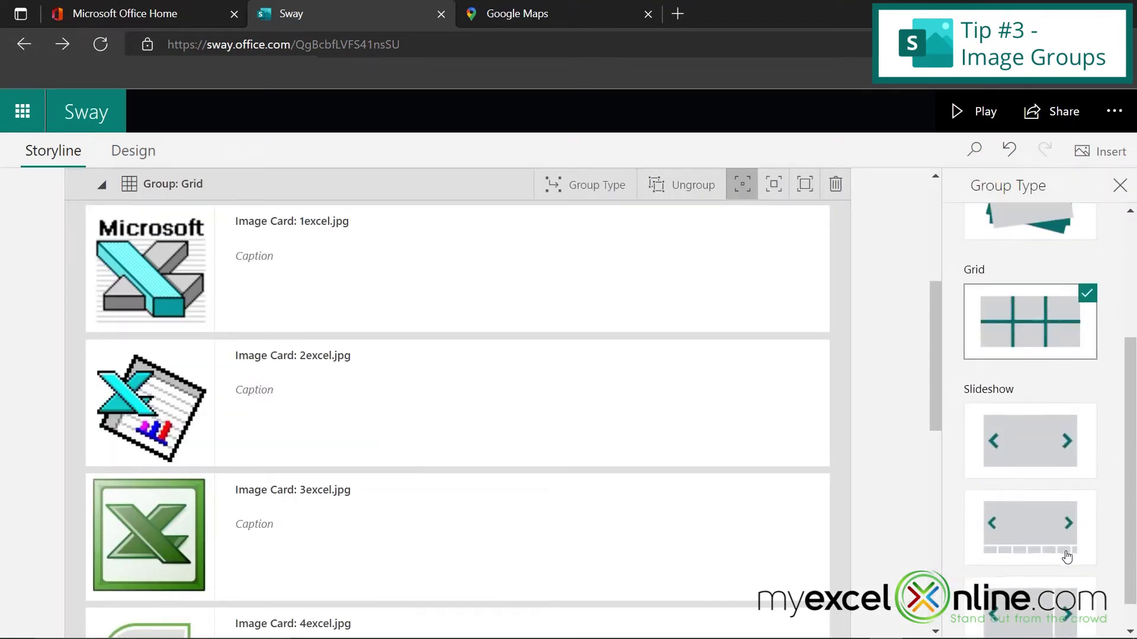
scroll(1033, 510, "up", 2)
left_click(1033, 510)
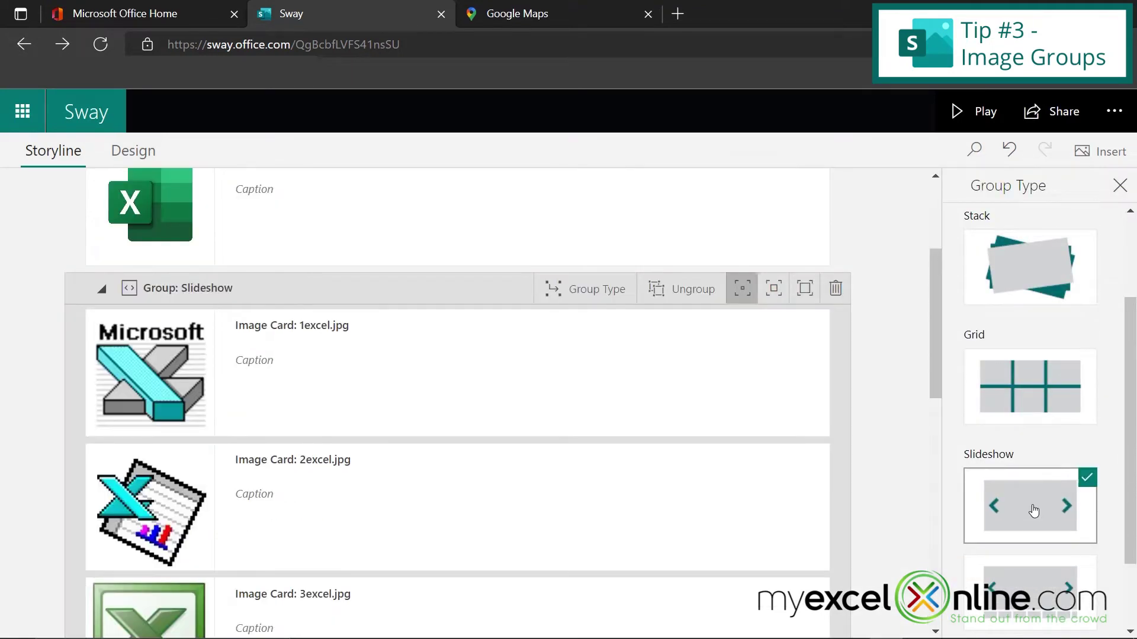
Play the Sway and step through the logo slideshow six times
left_click(963, 118)
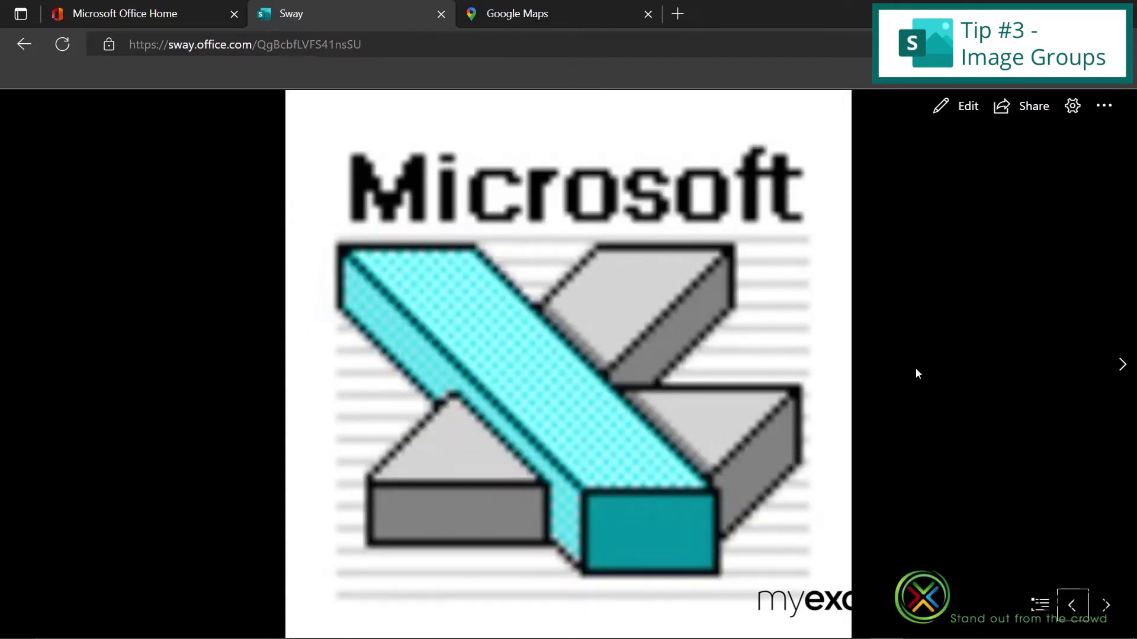
left_click(1123, 368)
left_click(1123, 368)
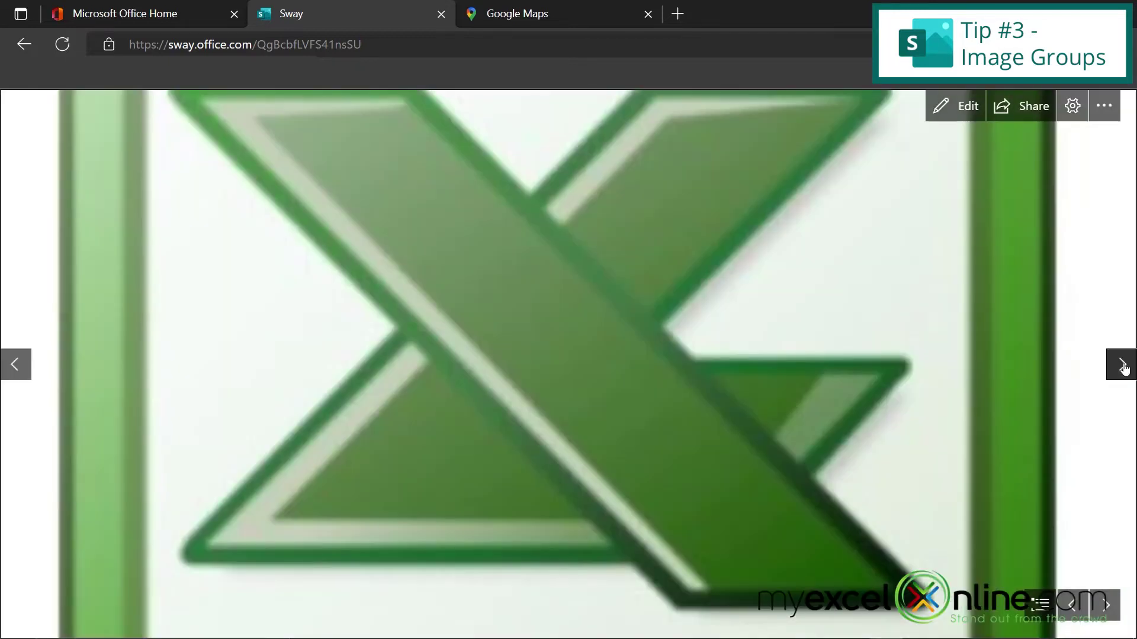
left_click(1123, 369)
left_click(1123, 369)
left_click(1123, 368)
left_click(1123, 368)
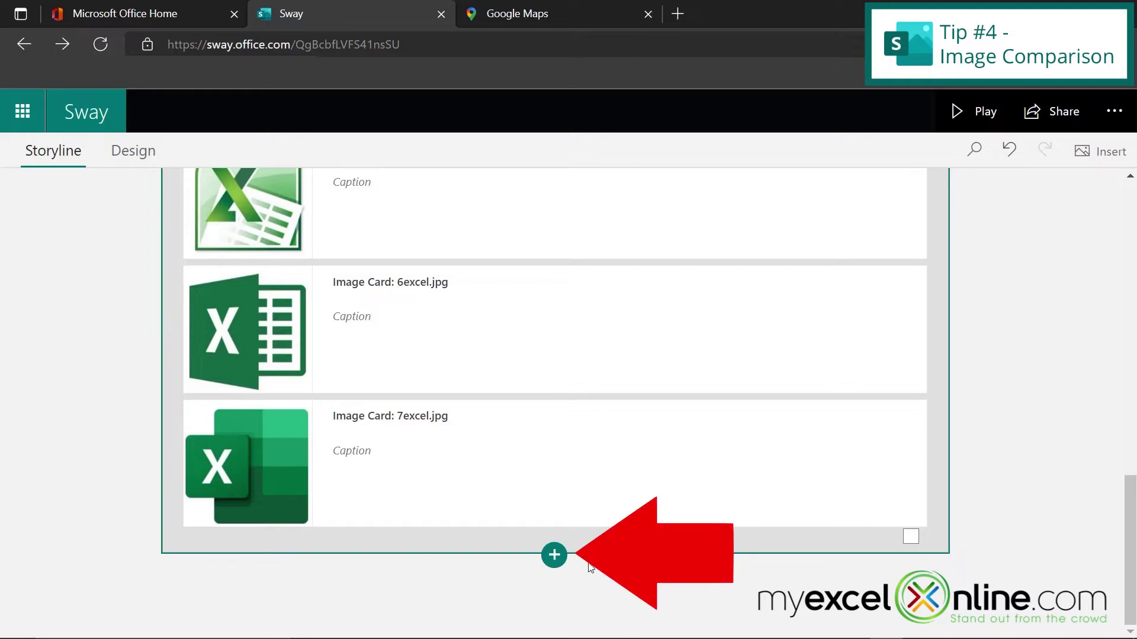
Add a new image card holding excelbefore.jpg uploaded from the computer
left_click(554, 554)
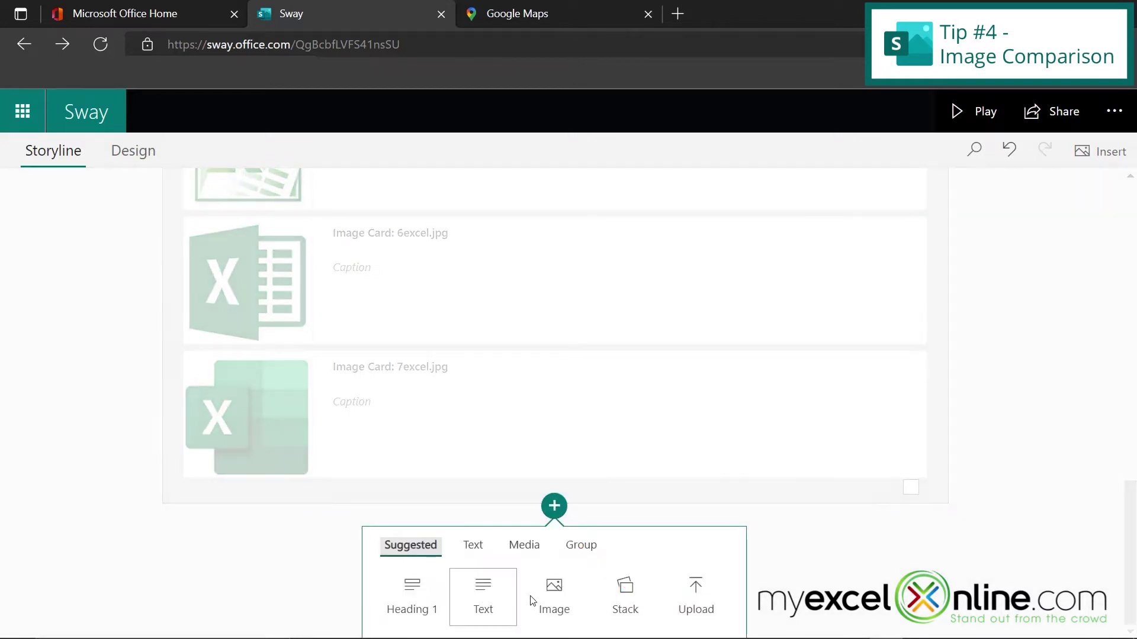
left_click(552, 595)
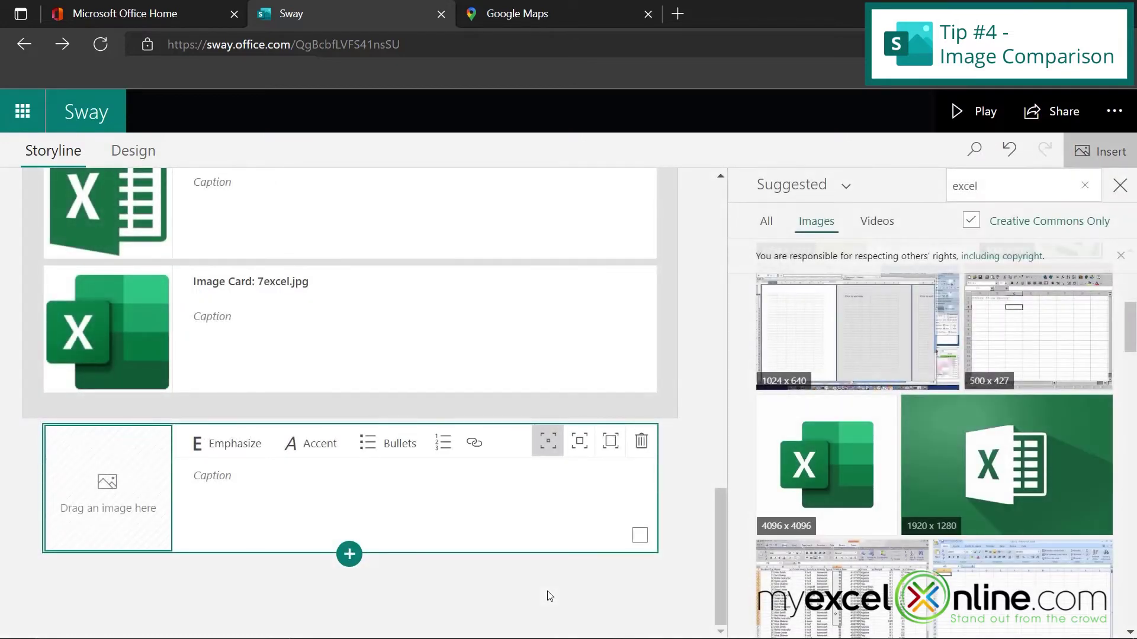
left_click(845, 185)
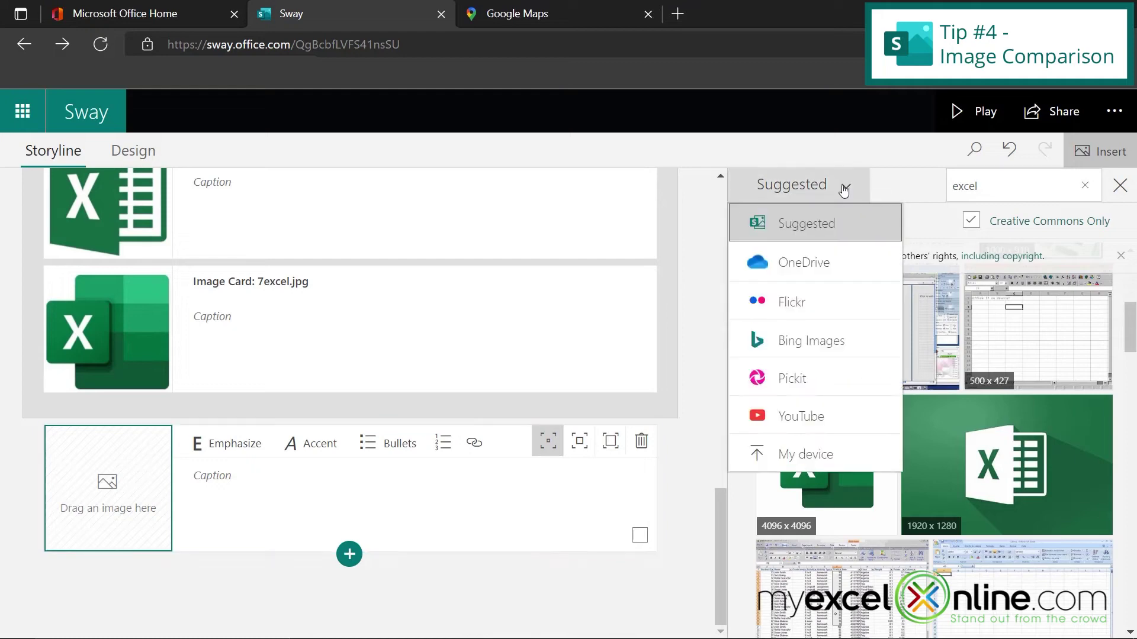
left_click(798, 459)
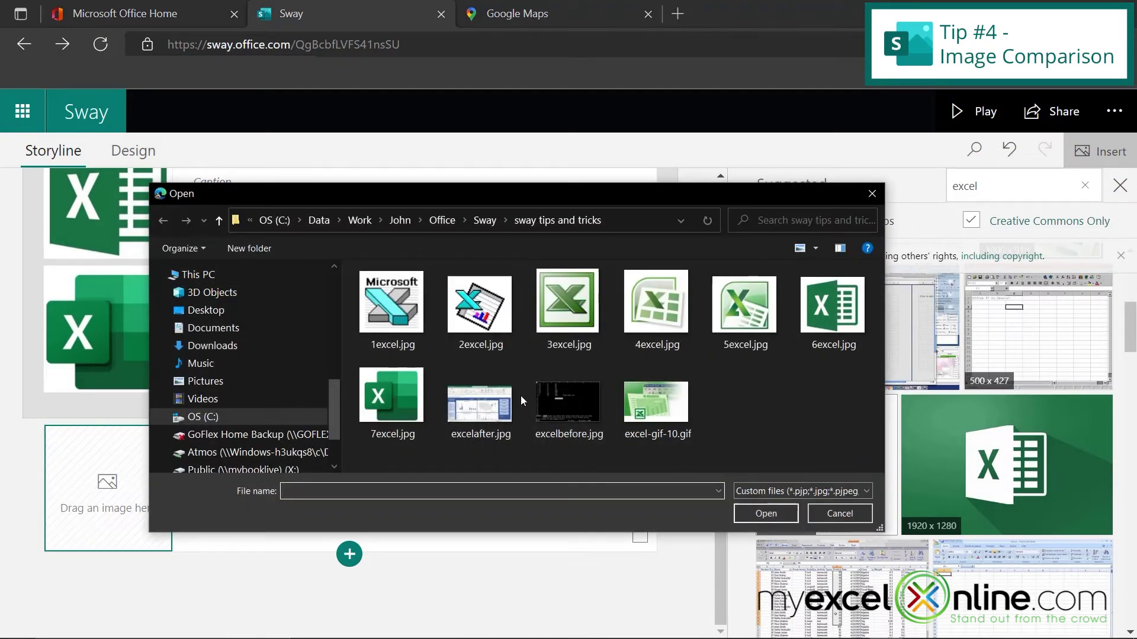
left_click(574, 421)
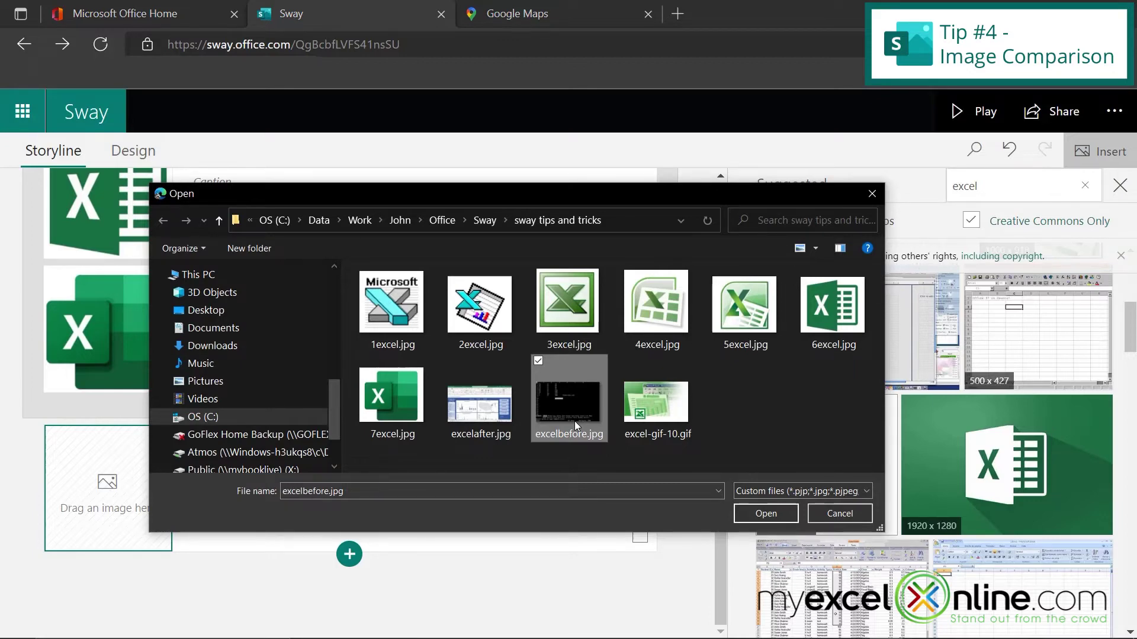
left_click(759, 512)
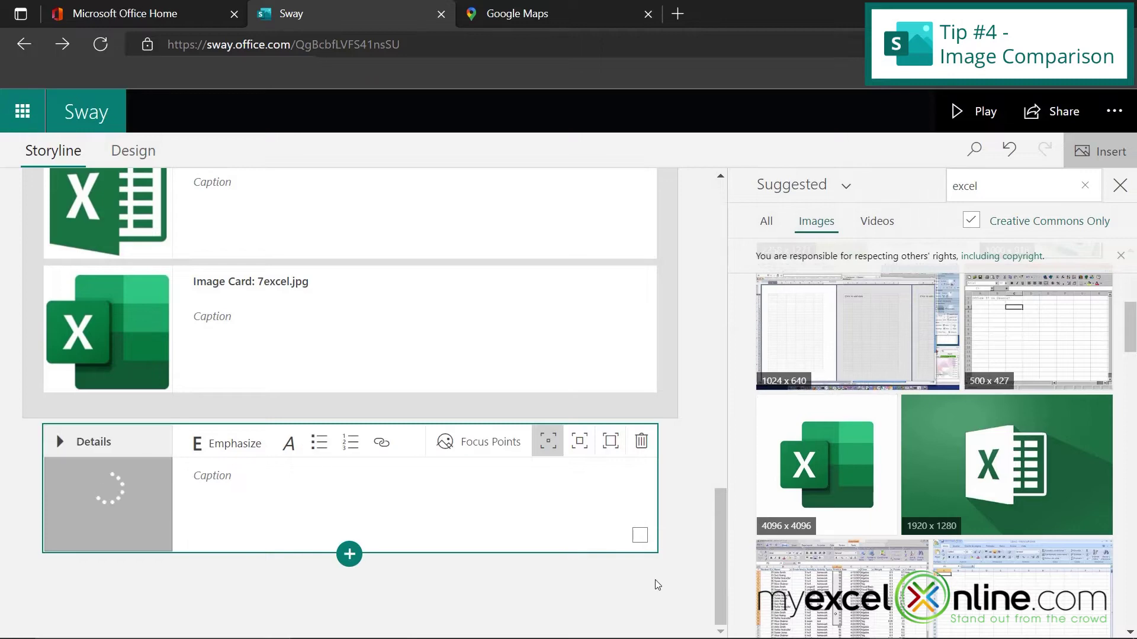
Add another image card below it holding excelafter.jpg from the computer
left_click(349, 554)
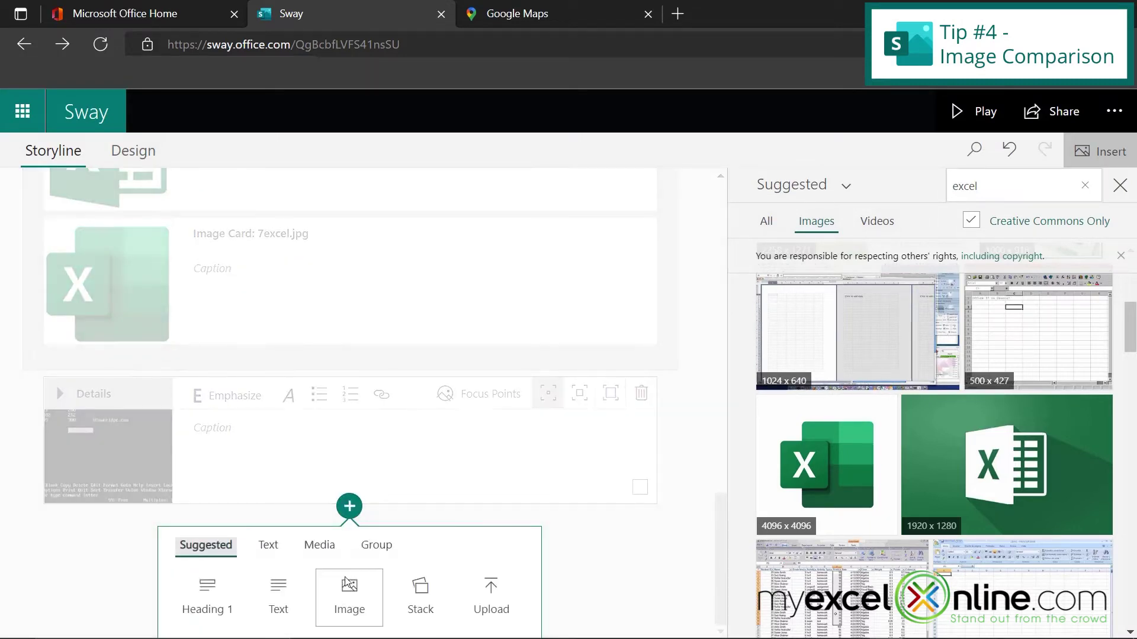
left_click(340, 601)
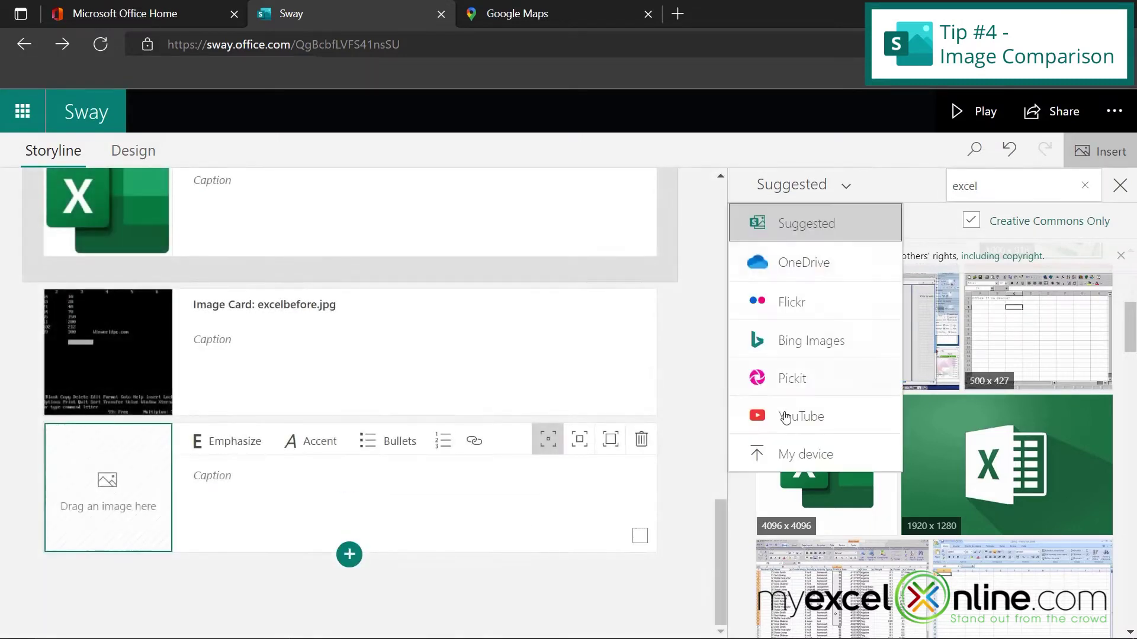
left_click(785, 458)
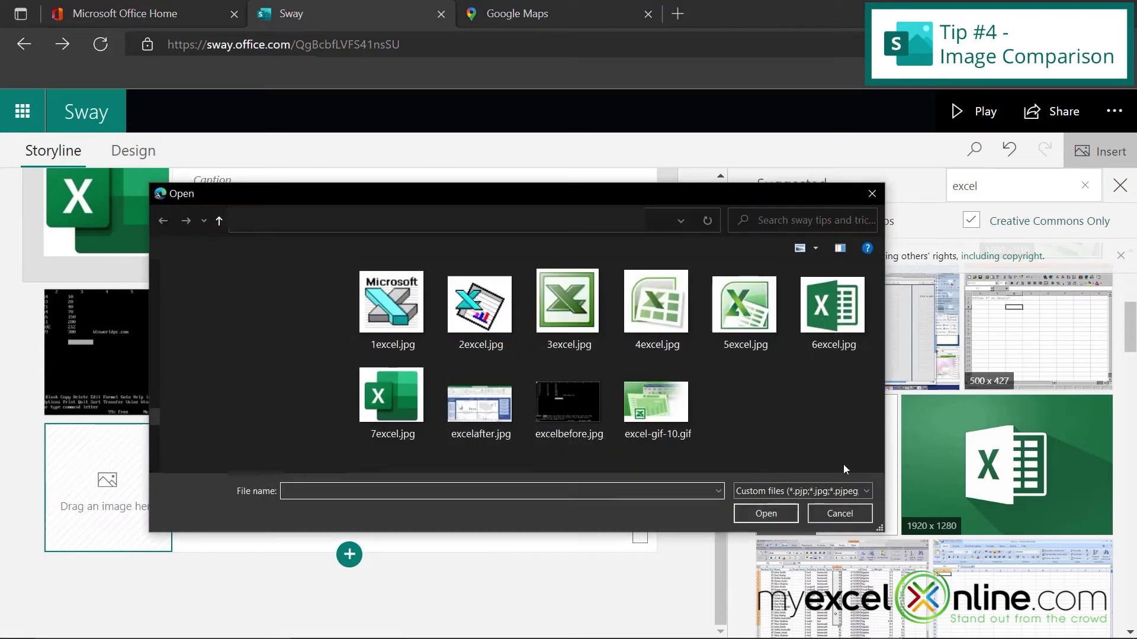
left_click(477, 407)
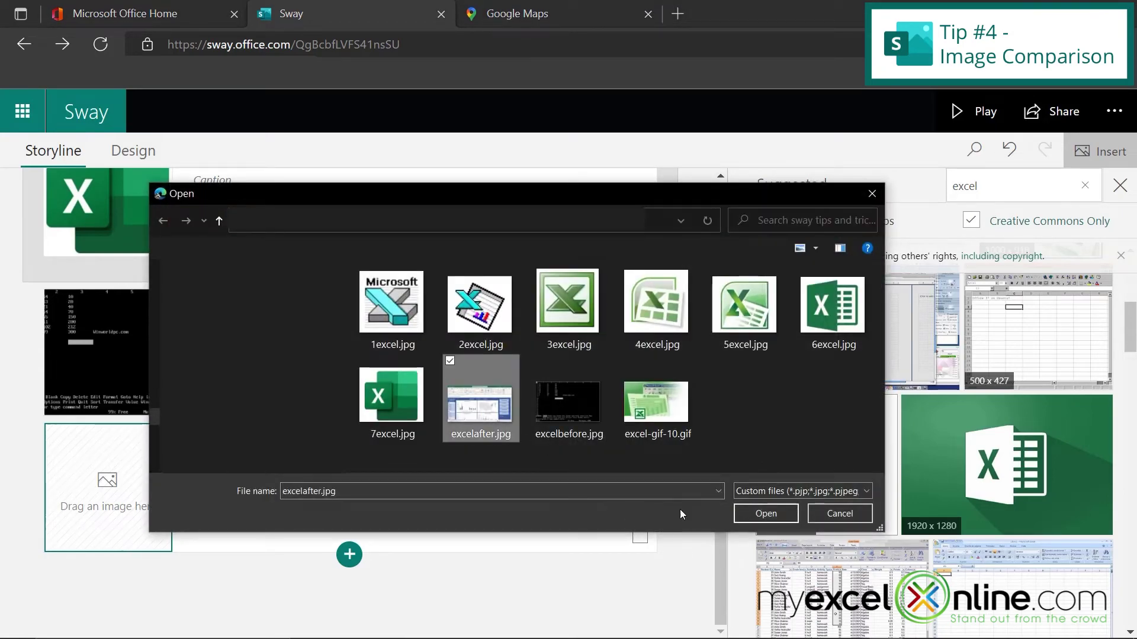
left_click(762, 517)
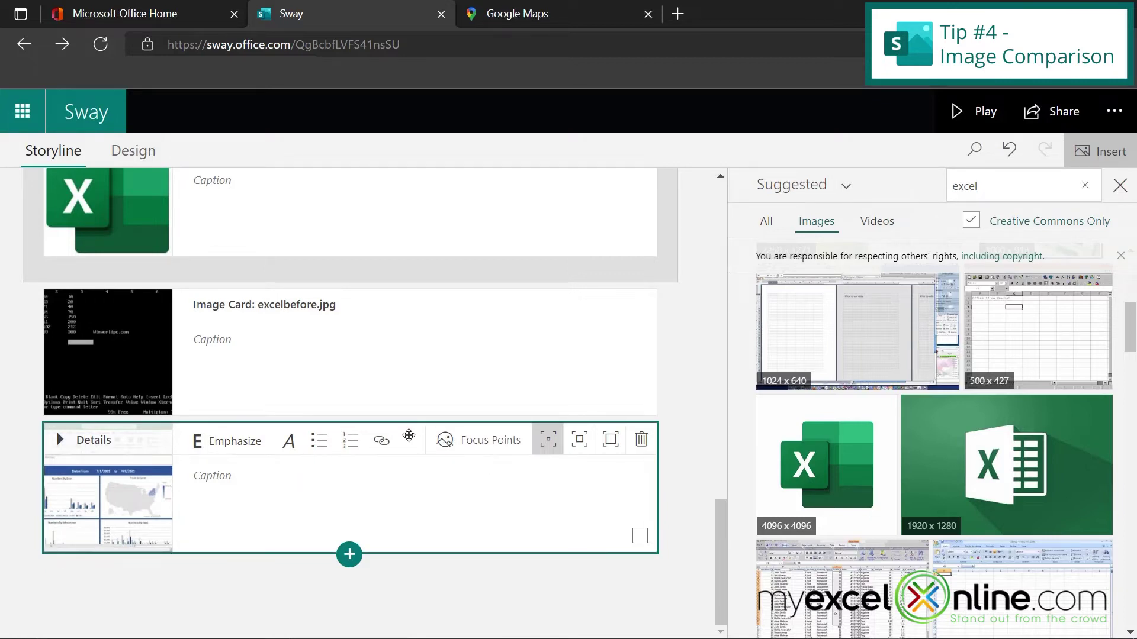
Drop the excelafter card onto the excelbefore card's Group target to make one group
left_click_drag(409, 436, 397, 369)
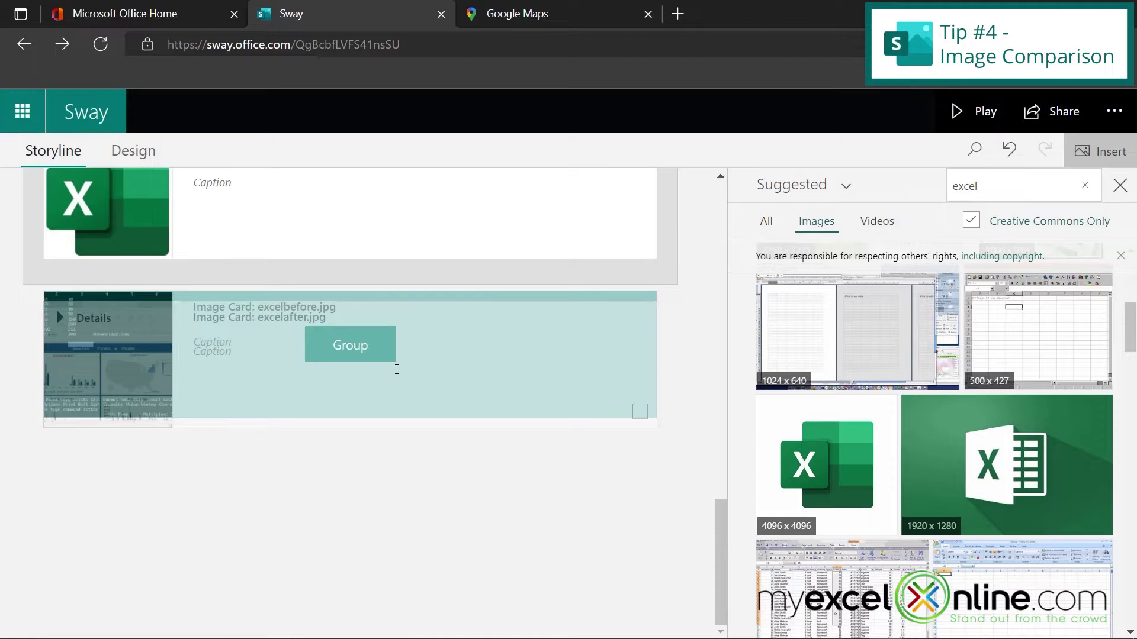
left_click_drag(397, 369, 400, 373)
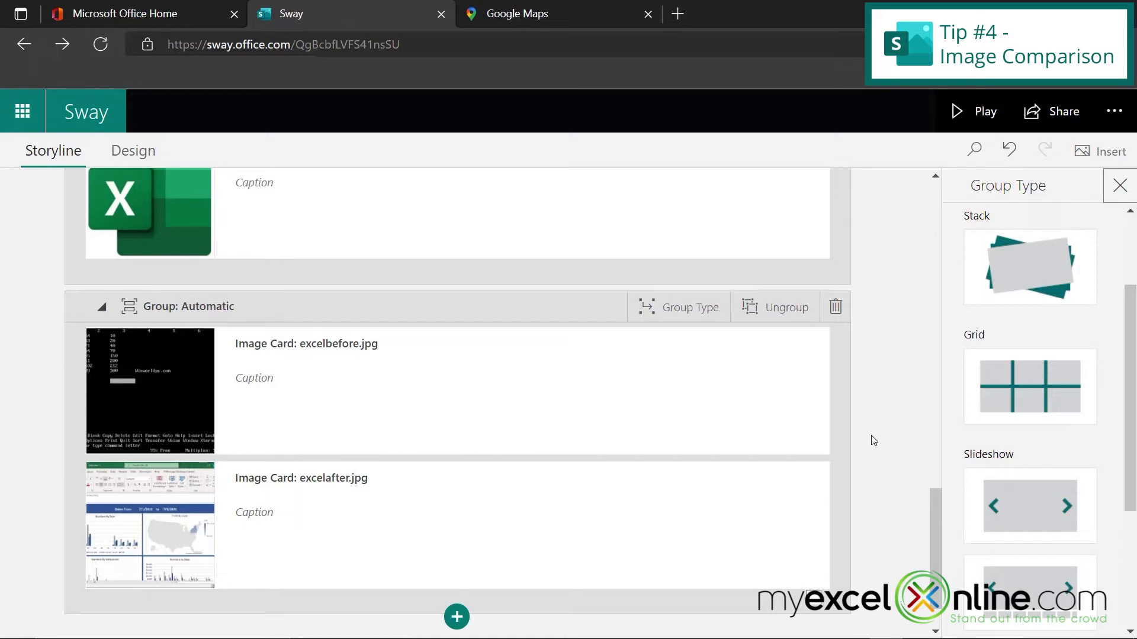
Set the before/after group type to Comparison and play the Sway preview
scroll(1094, 450, "down", 3)
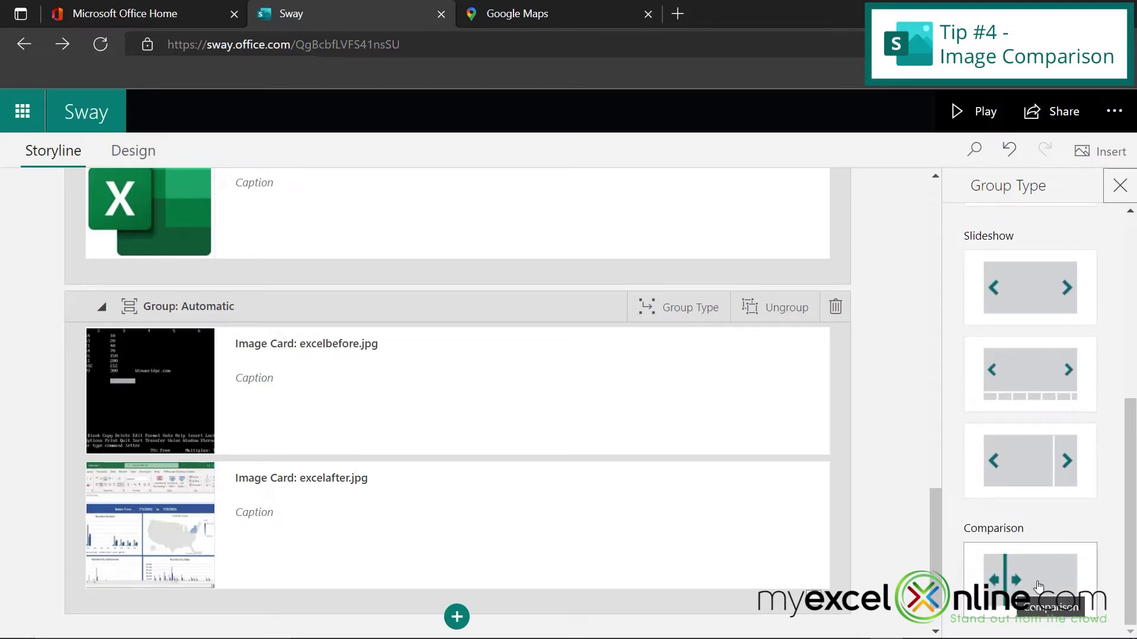
left_click(1039, 587)
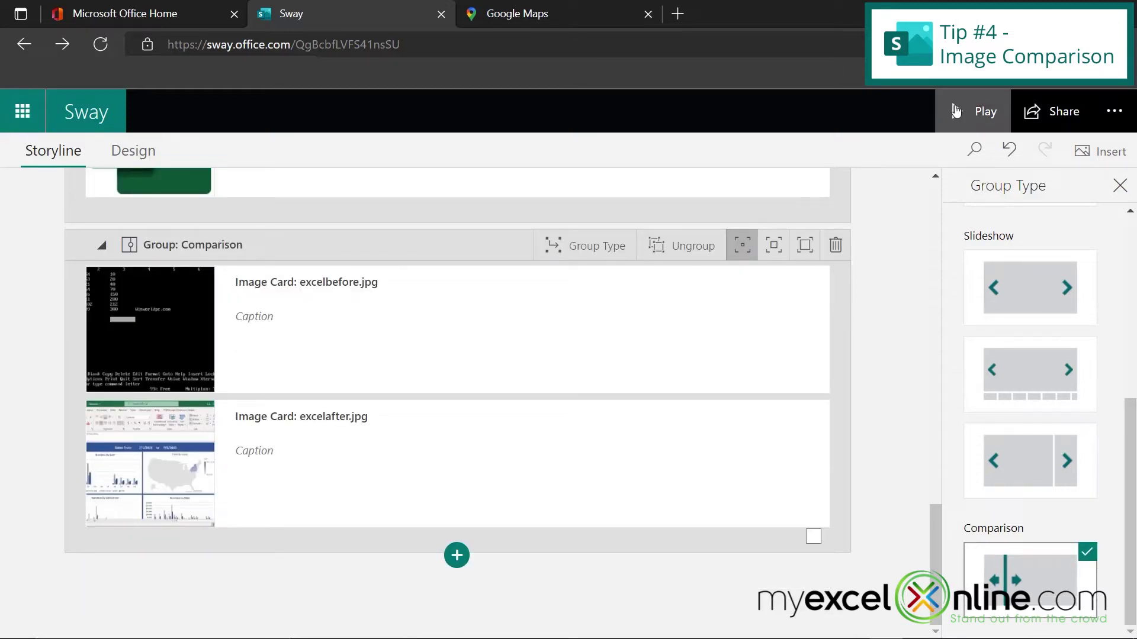
left_click(969, 116)
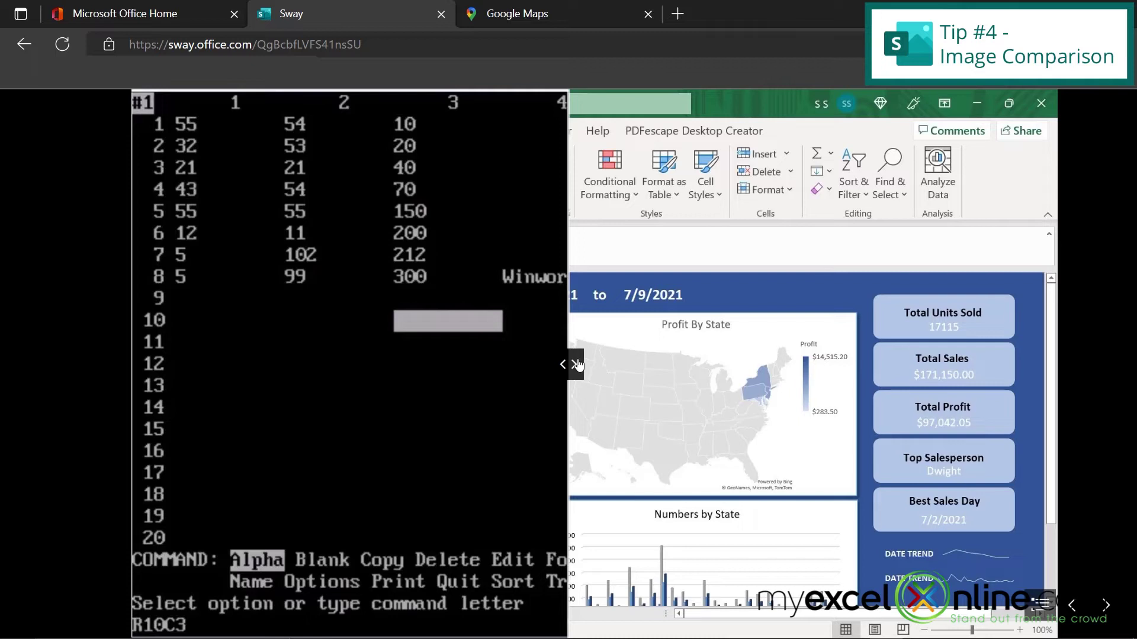
Move the comparison slider to the right edge for Multiplan, then far left for Excel
left_click_drag(578, 365, 1121, 364)
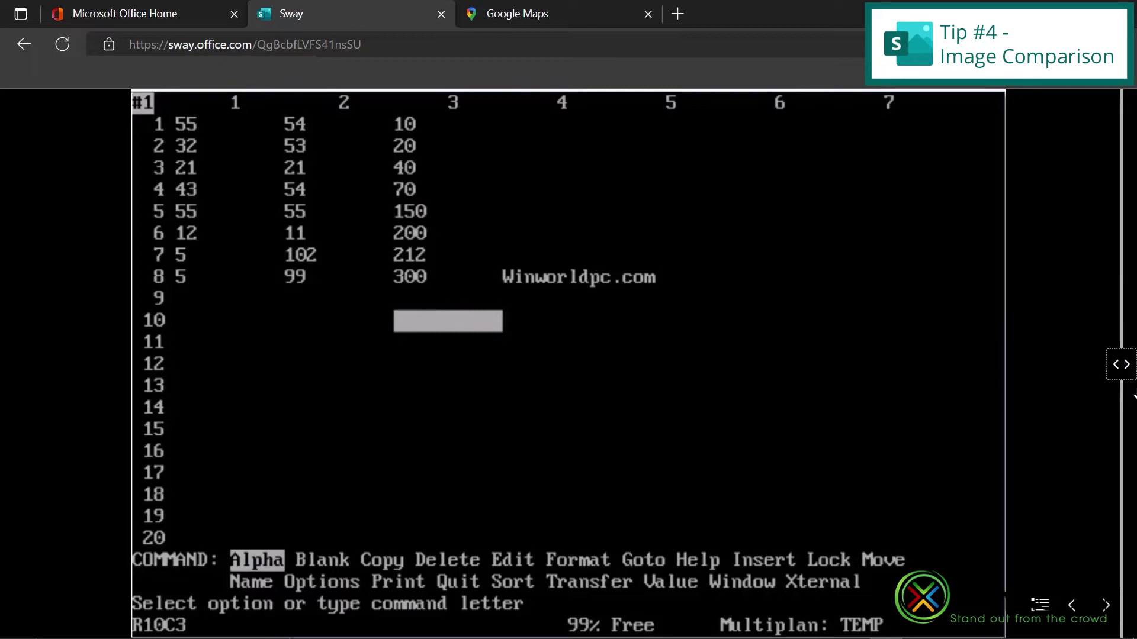
left_click_drag(1064, 391, 18, 378)
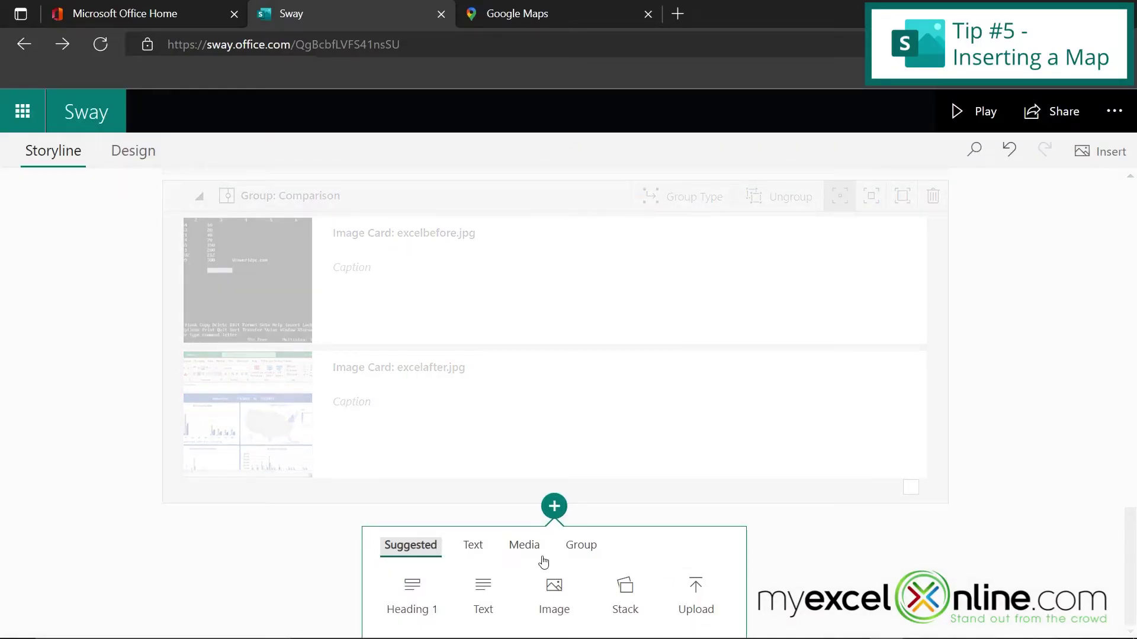
Insert an Embed card from the Media card types below the Comparison group
left_click(514, 548)
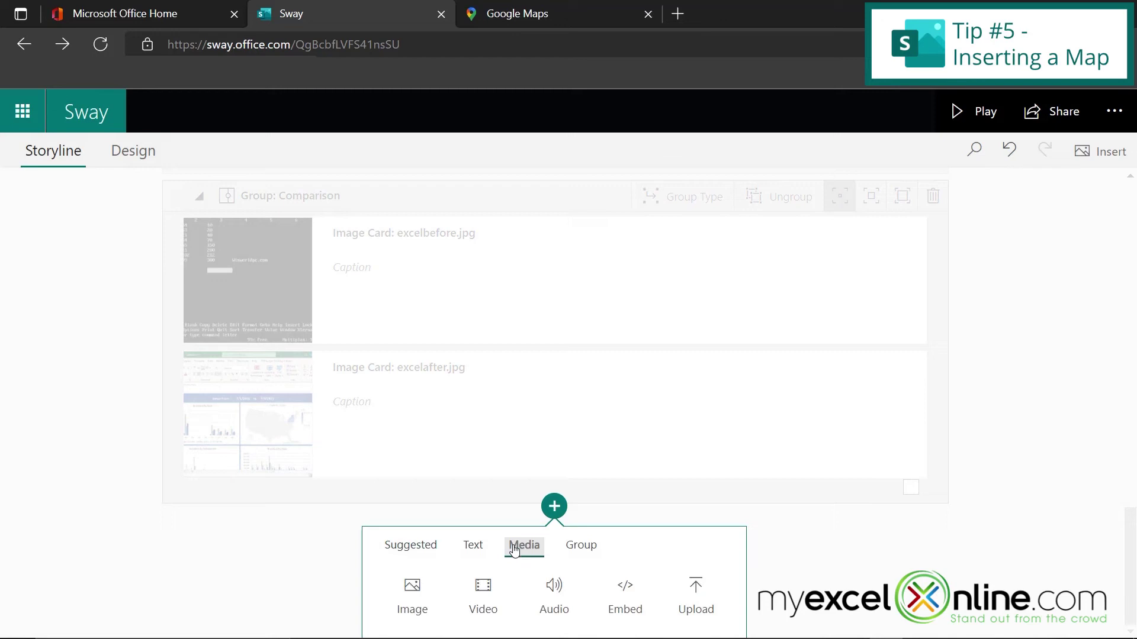
left_click(629, 607)
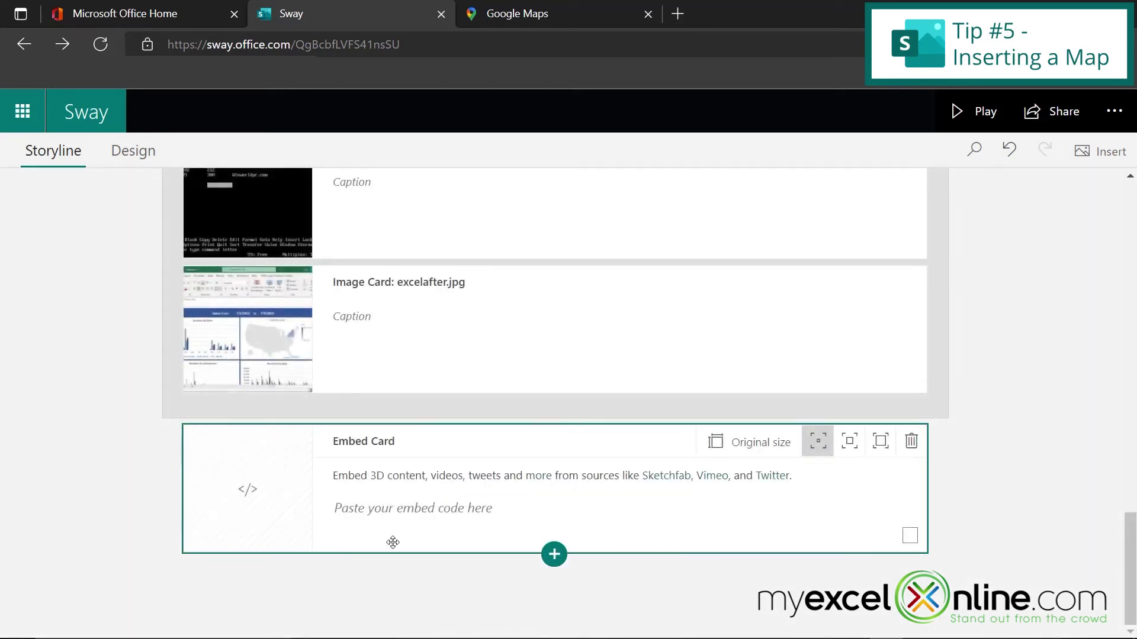
In the Google Maps tab centred on the Redmond campus, open the main menu
left_click(542, 8)
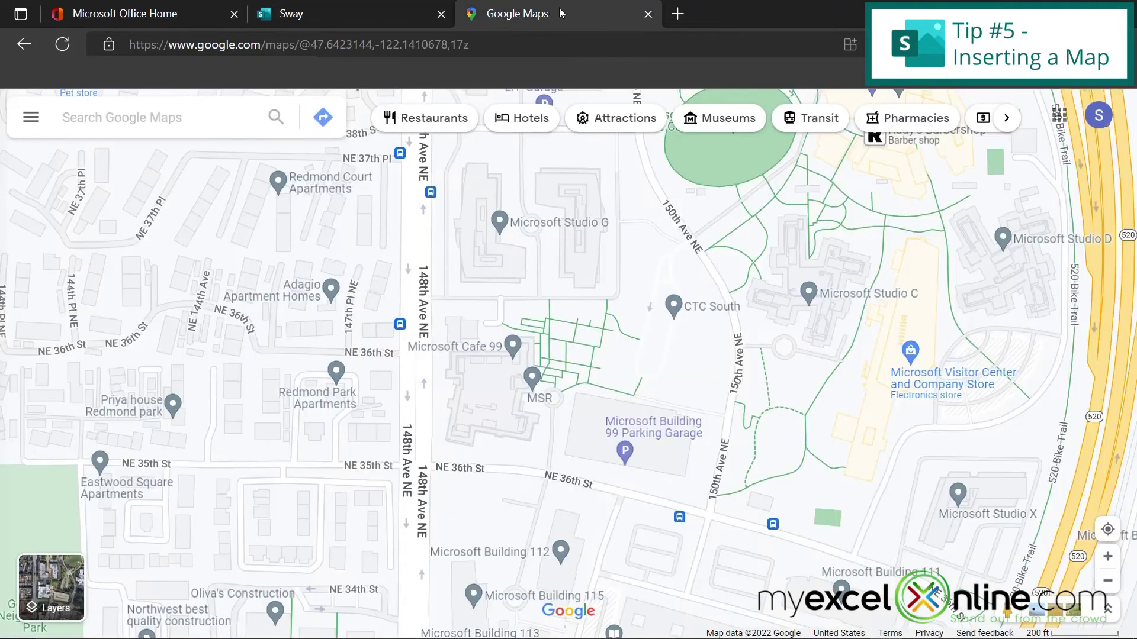
left_click(115, 113)
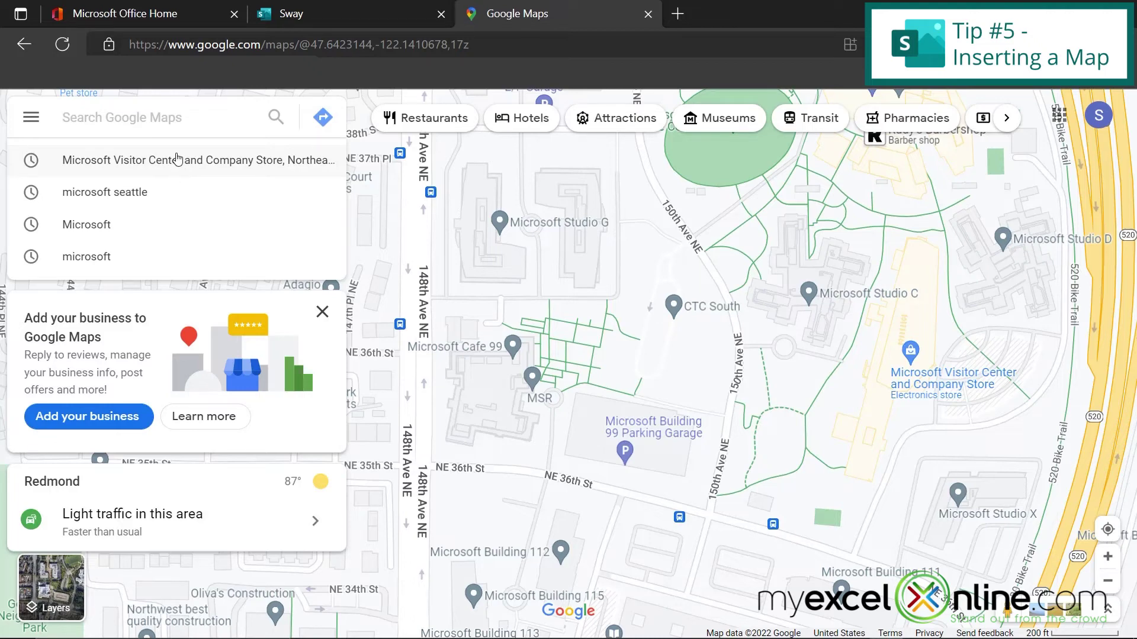
left_click(325, 308)
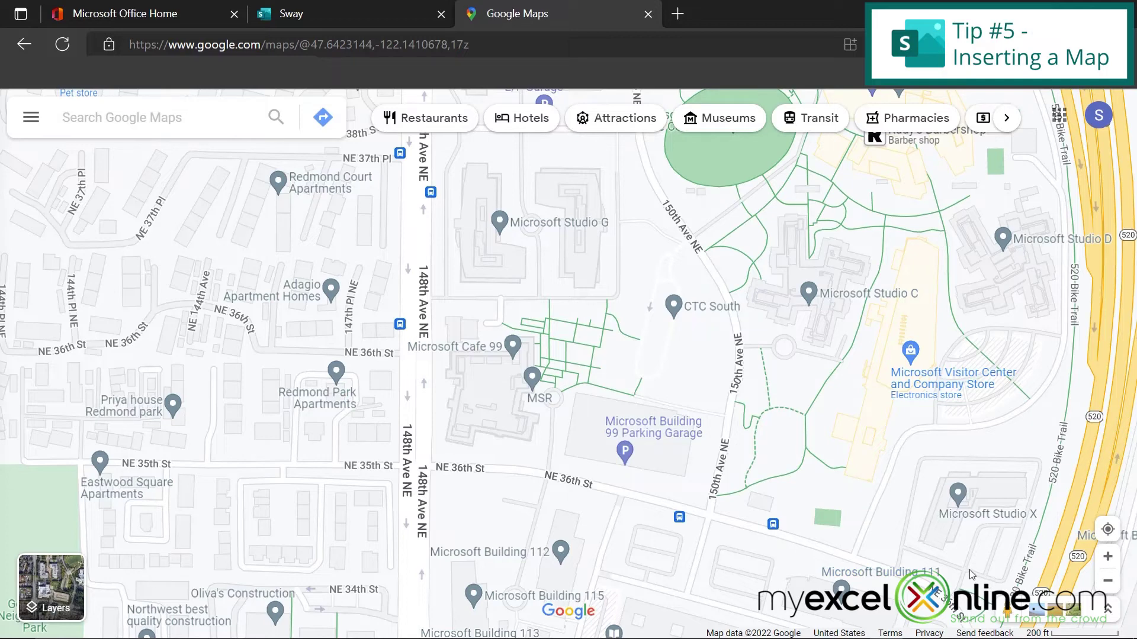
left_click(30, 121)
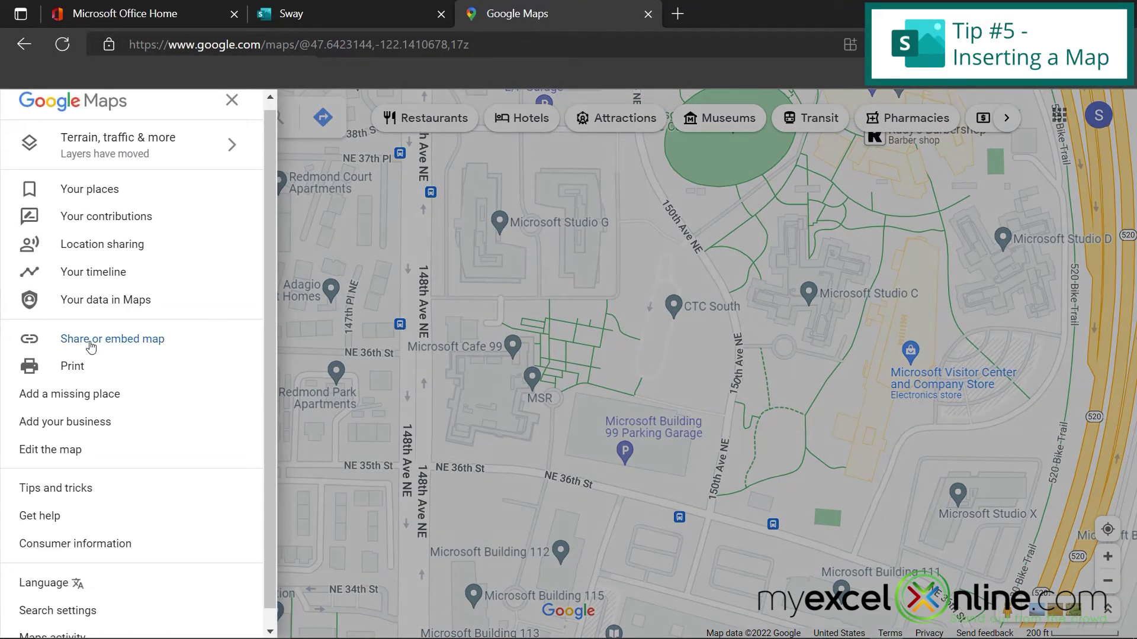
Copy the medium-size iframe HTML from the Embed a map tab of the Share dialog
left_click(91, 347)
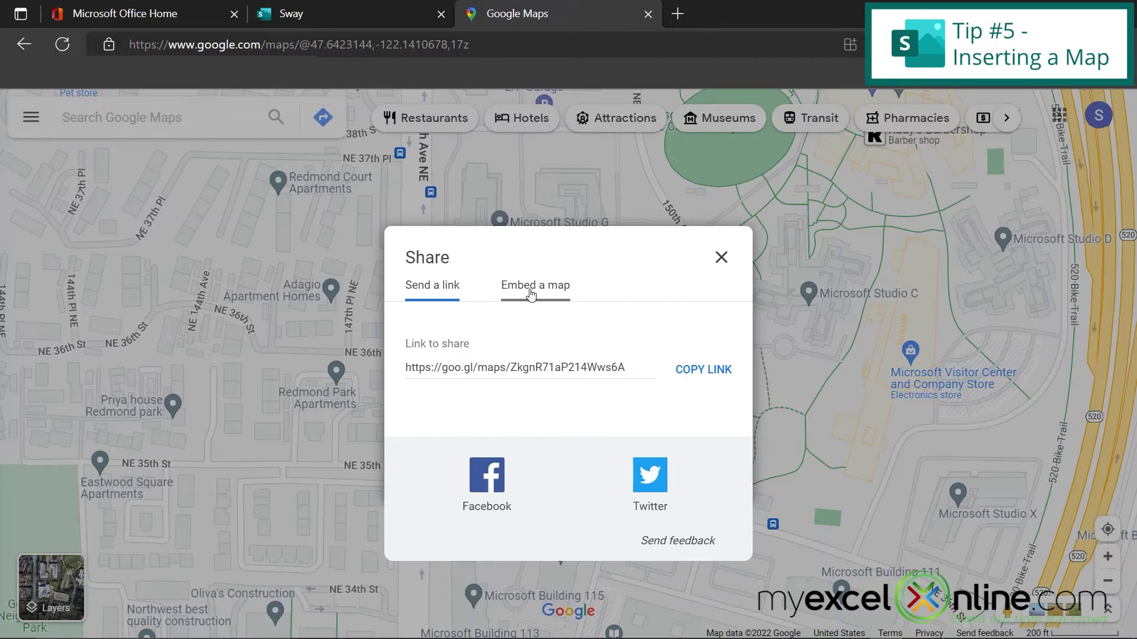
left_click(531, 294)
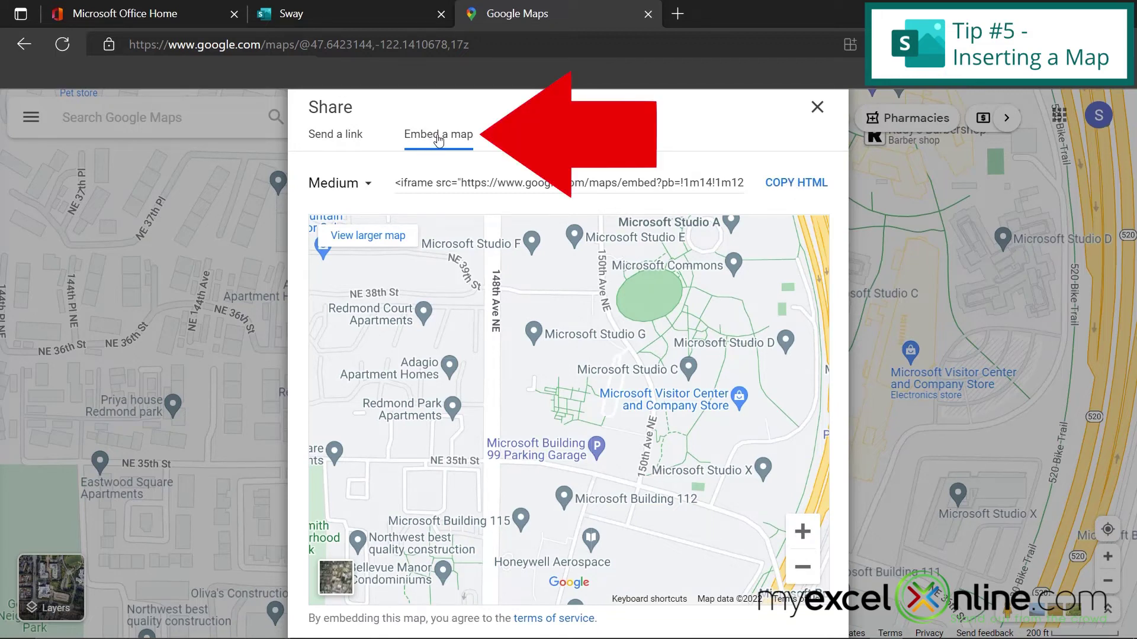
left_click(335, 136)
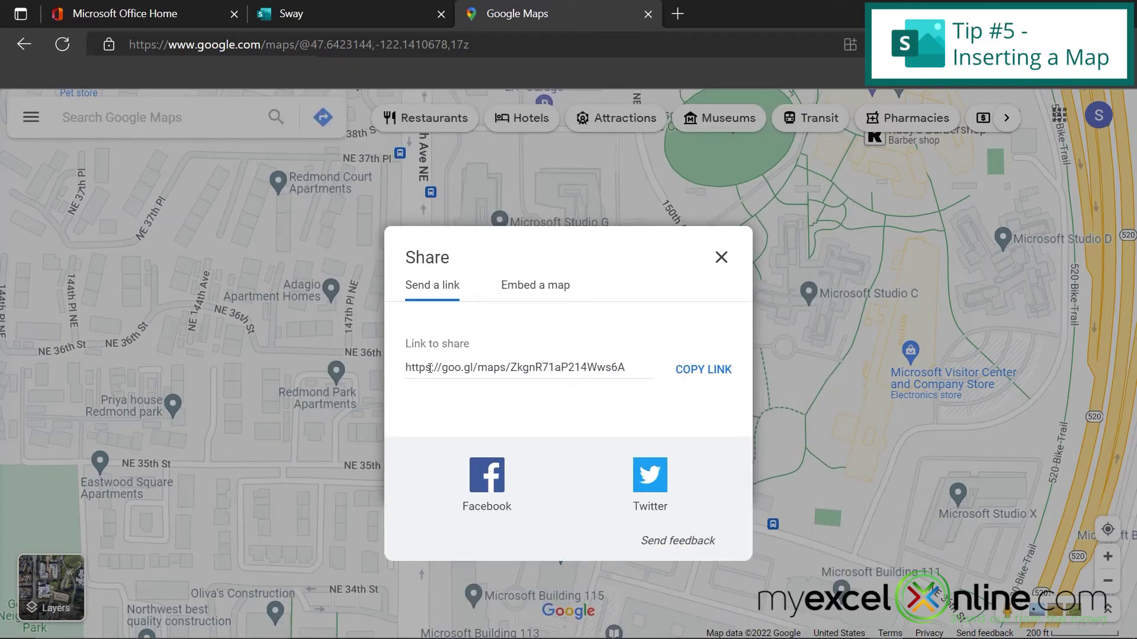
left_click(529, 288)
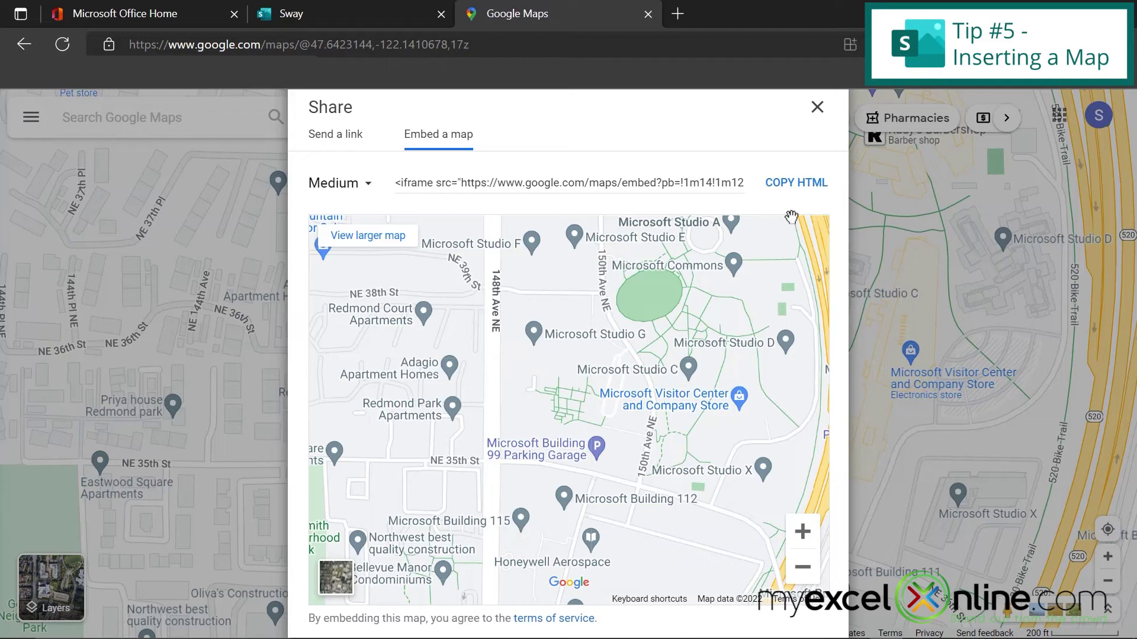
left_click(787, 189)
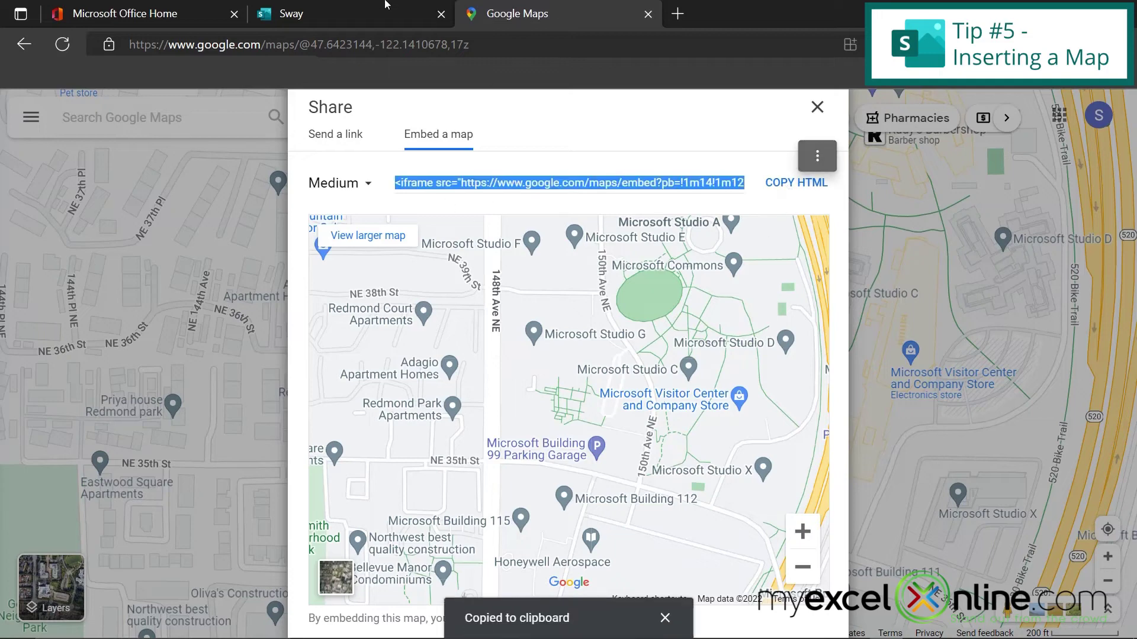
Paste the Google Maps iframe code into the Sway Embed card and play the preview
left_click(331, 12)
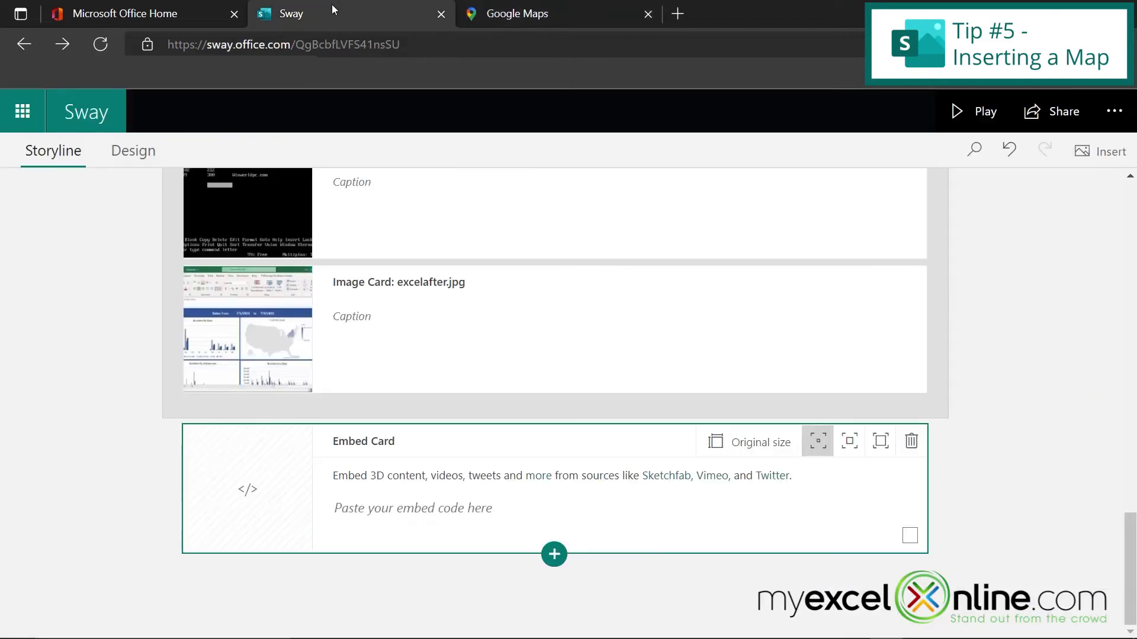
left_click(365, 513)
key("ctrl+v")
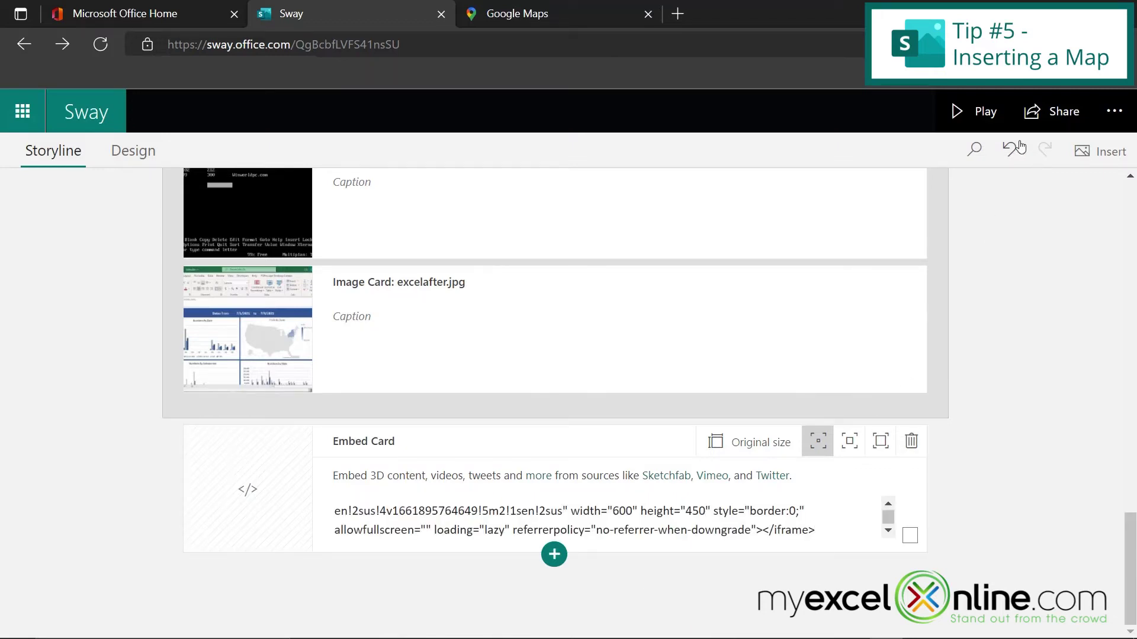
left_click(981, 117)
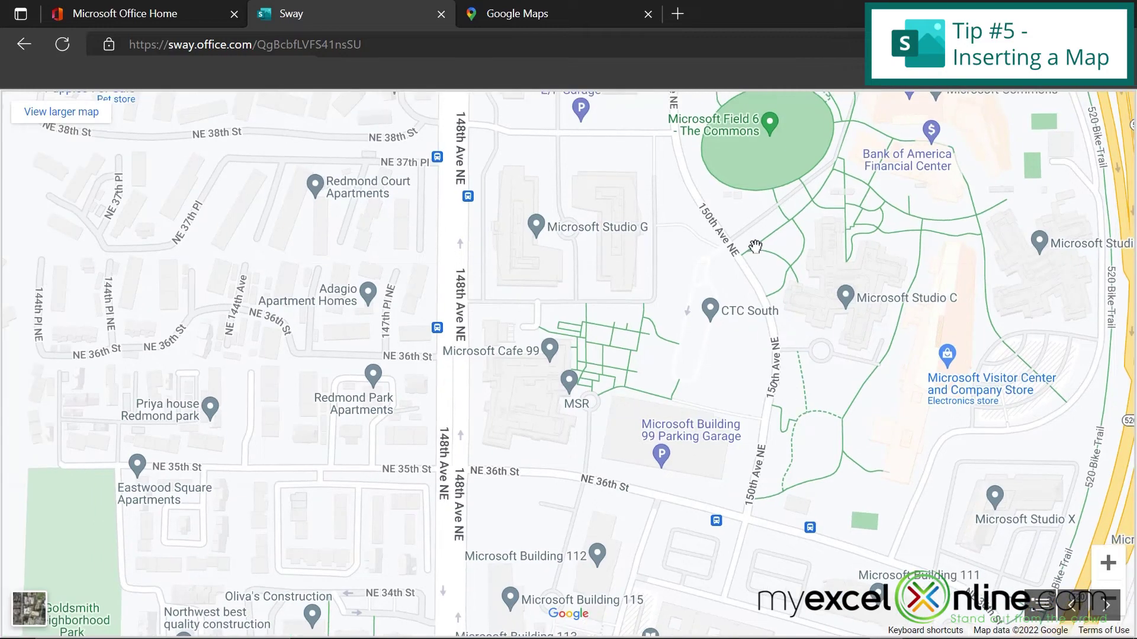
Pan the embedded map north, zoom out two levels, then zoom back in three on the campus
left_click_drag(568, 261, 570, 461)
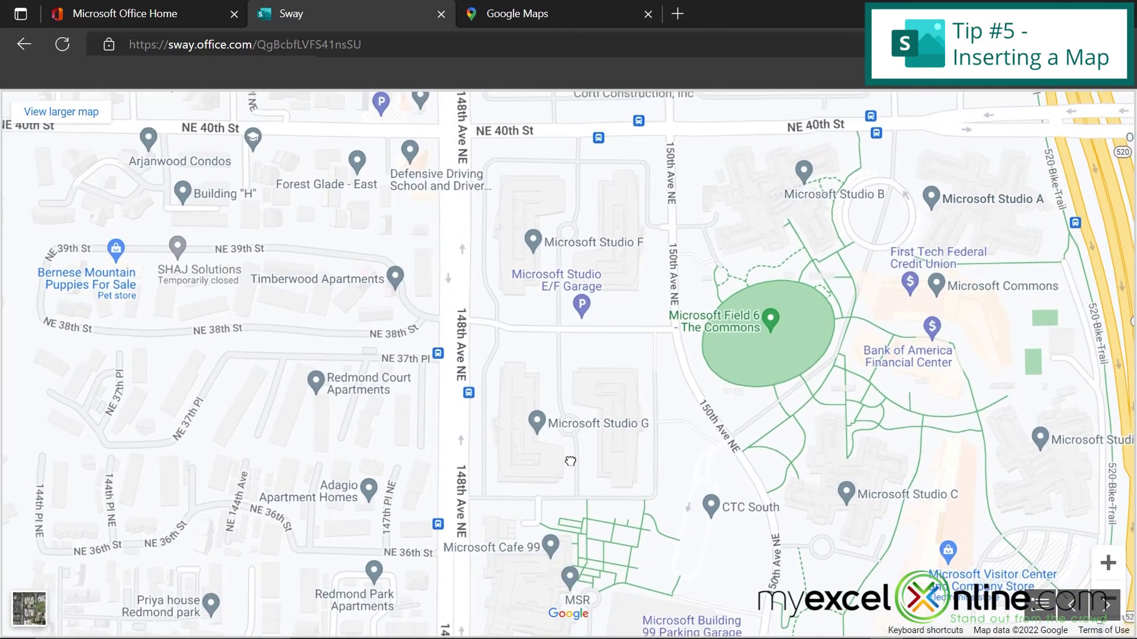
left_click(1109, 594)
left_click(1108, 593)
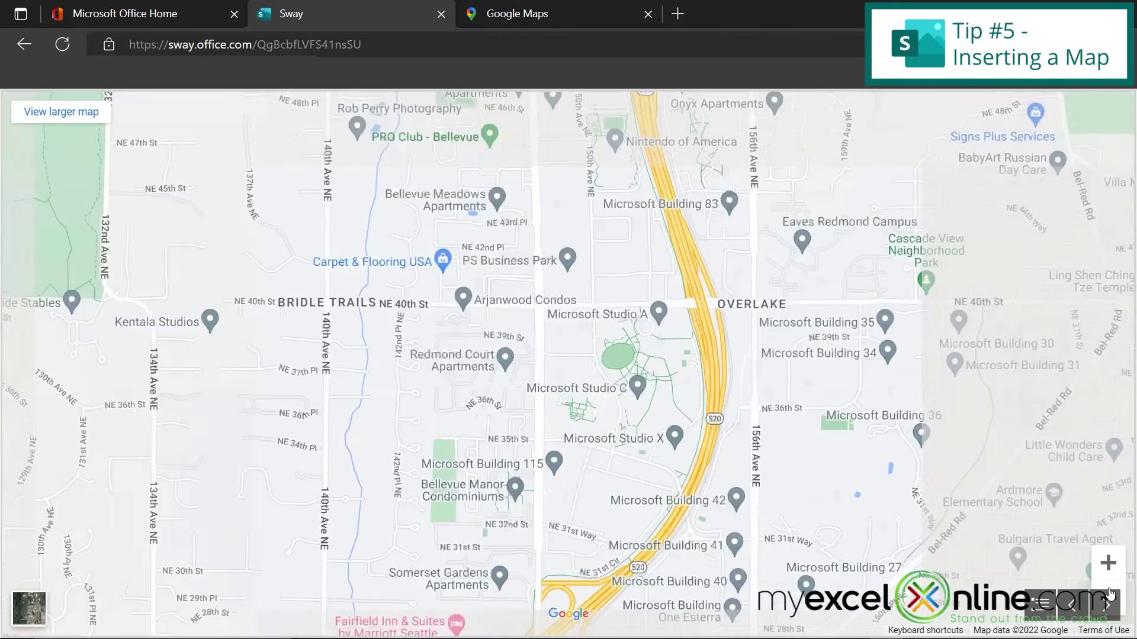
left_click(1110, 594)
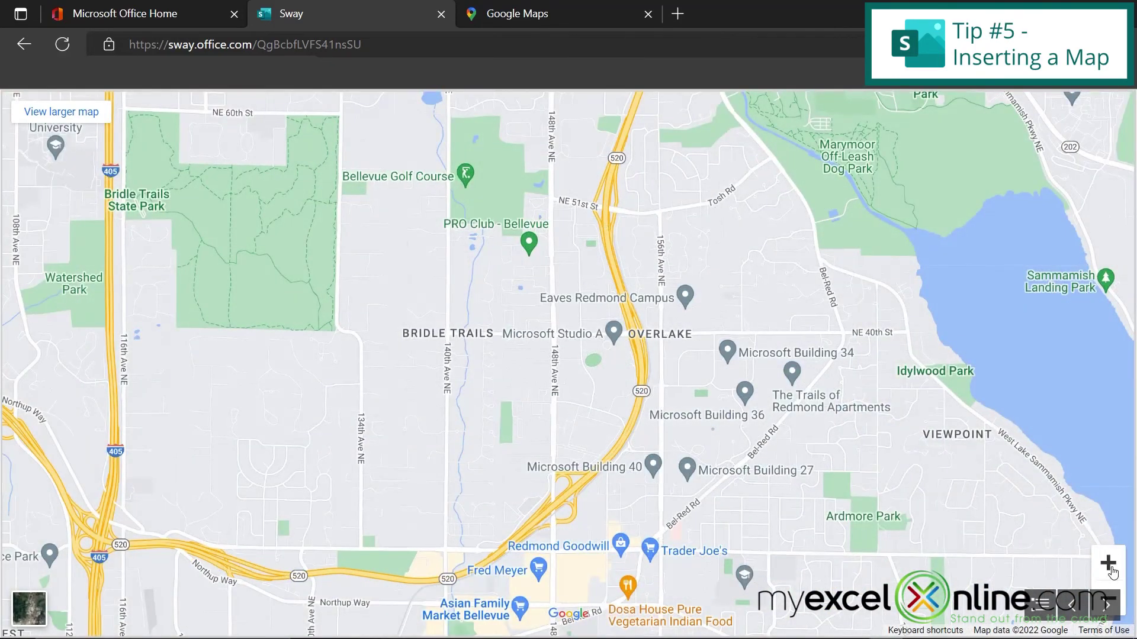
left_click(1109, 563)
left_click(1108, 563)
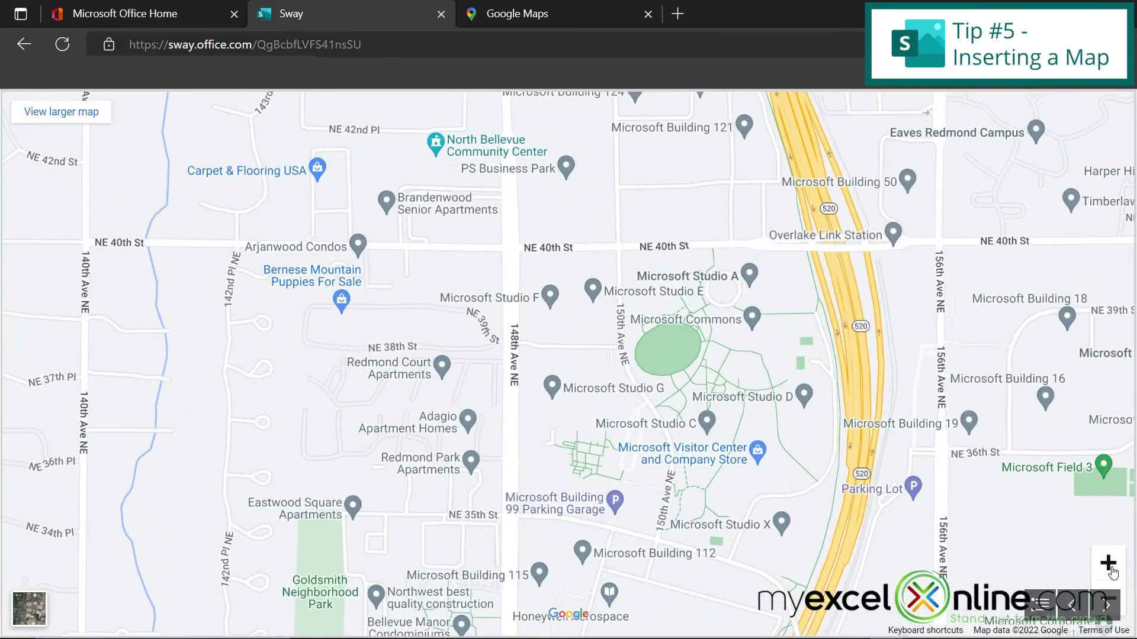
left_click(1108, 563)
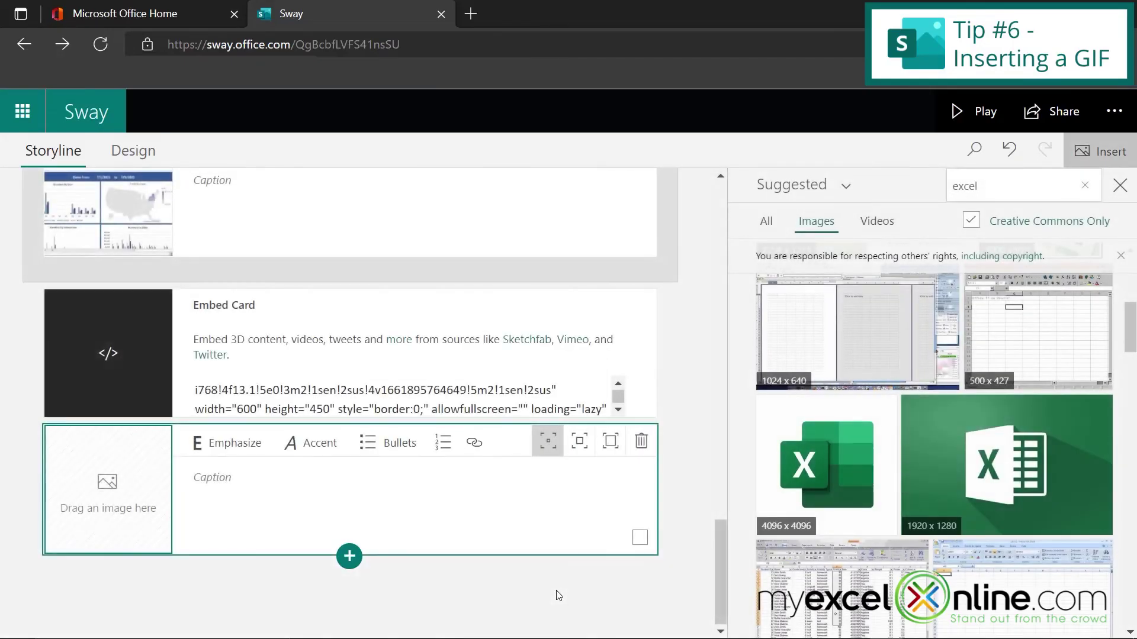
Upload excel-gif-10.gif from My device into the empty image card
left_click(845, 186)
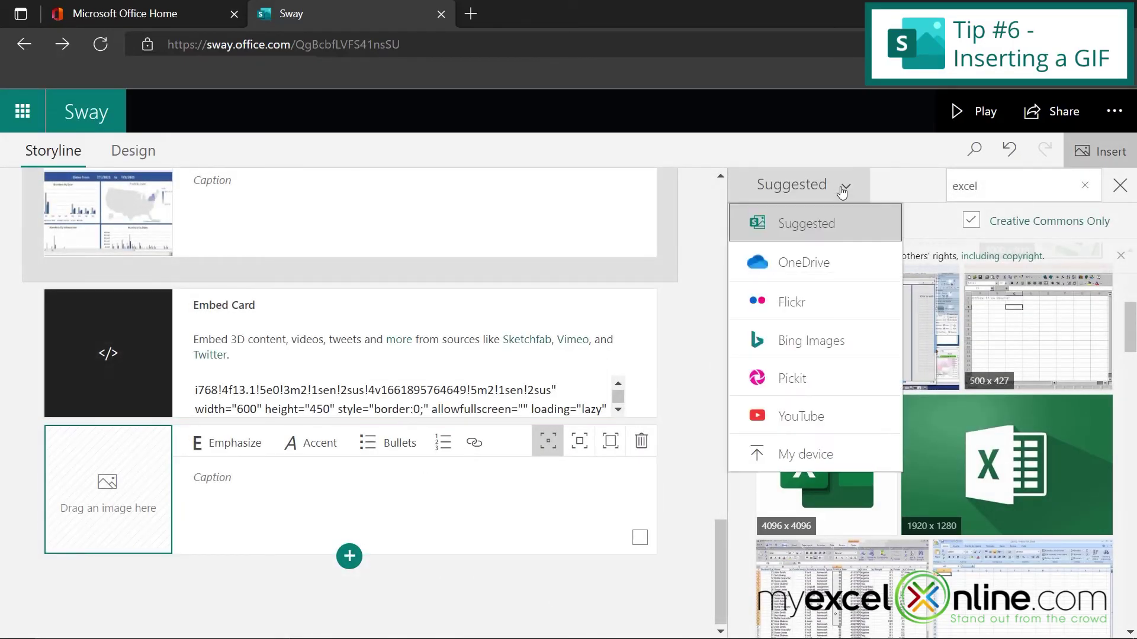
left_click(801, 462)
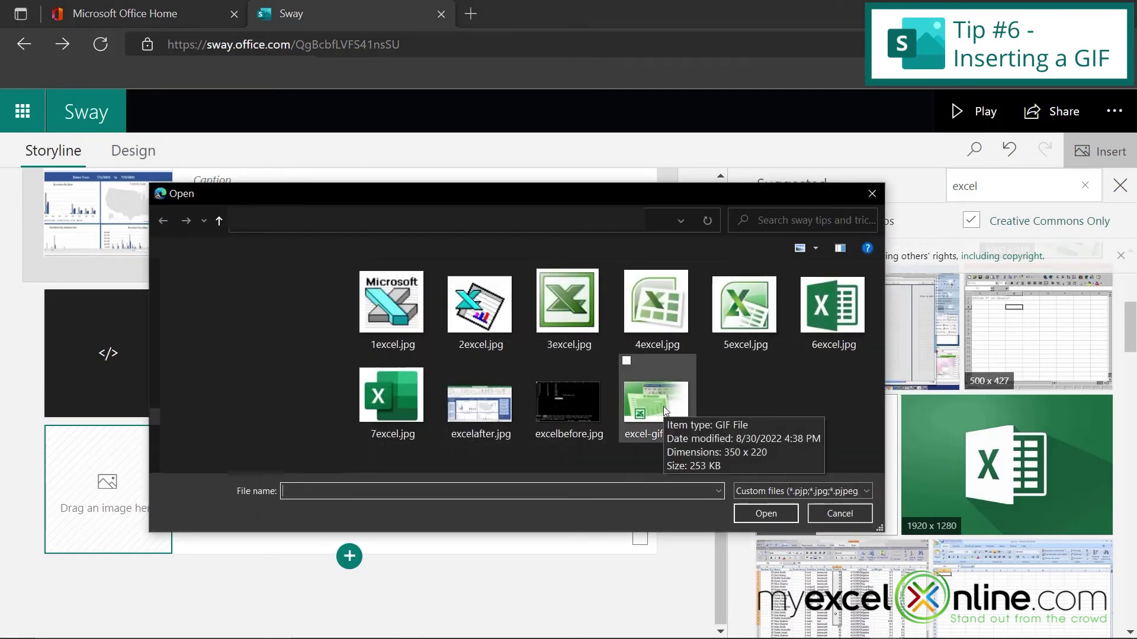
left_click(663, 406)
left_click(766, 514)
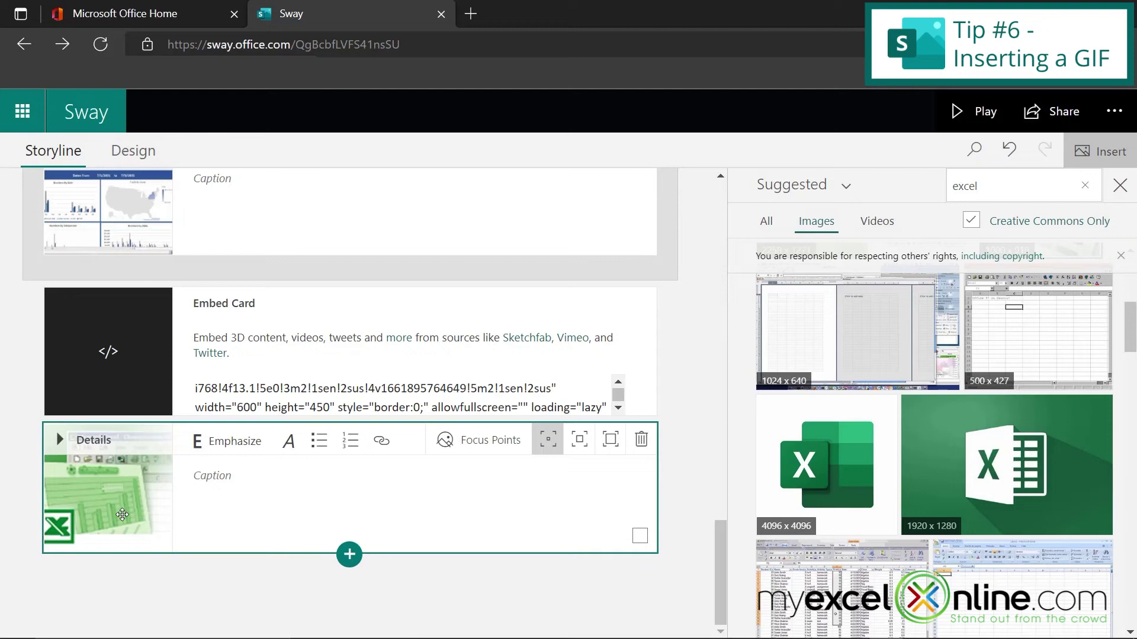
left_click(960, 111)
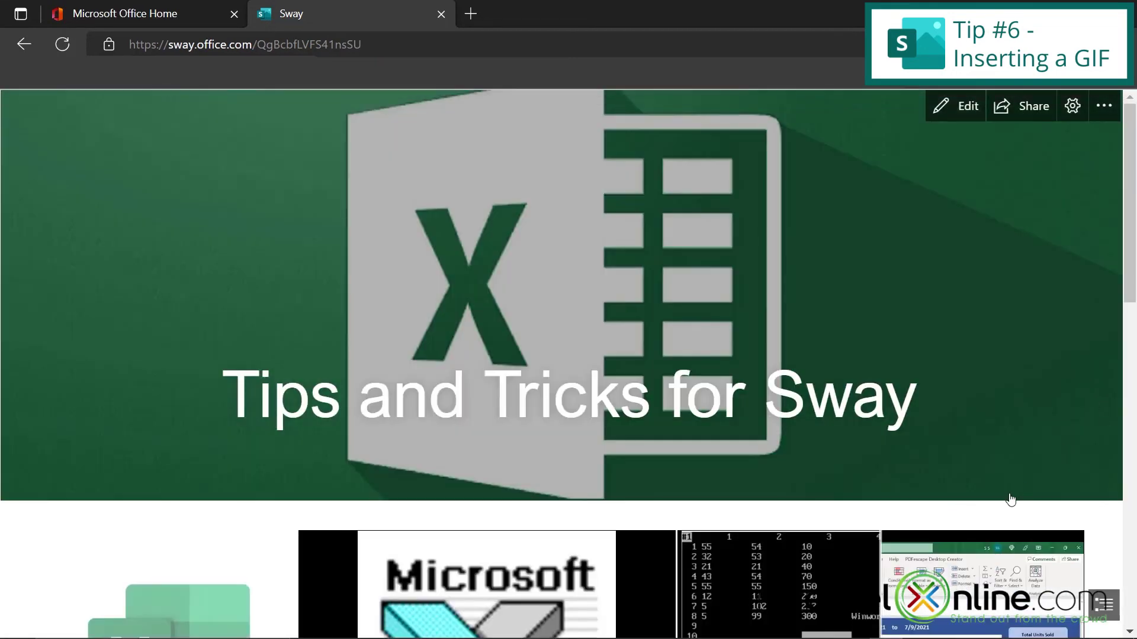
scroll(1010, 499, "down", 10)
scroll(1060, 515, "up", 5)
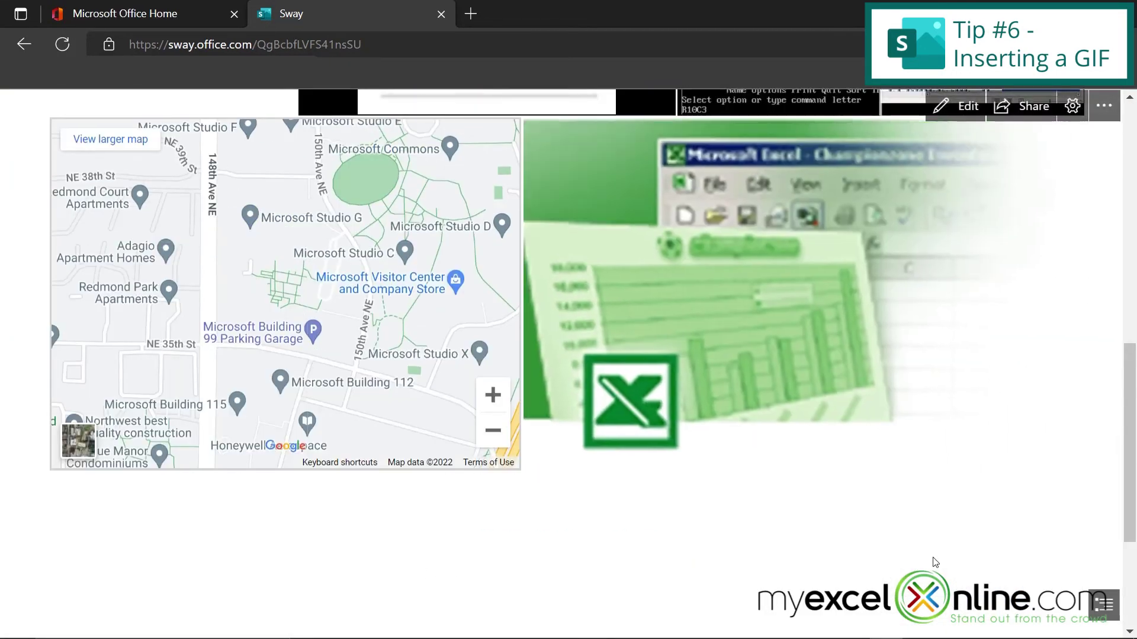
scroll(934, 561, "up", 2)
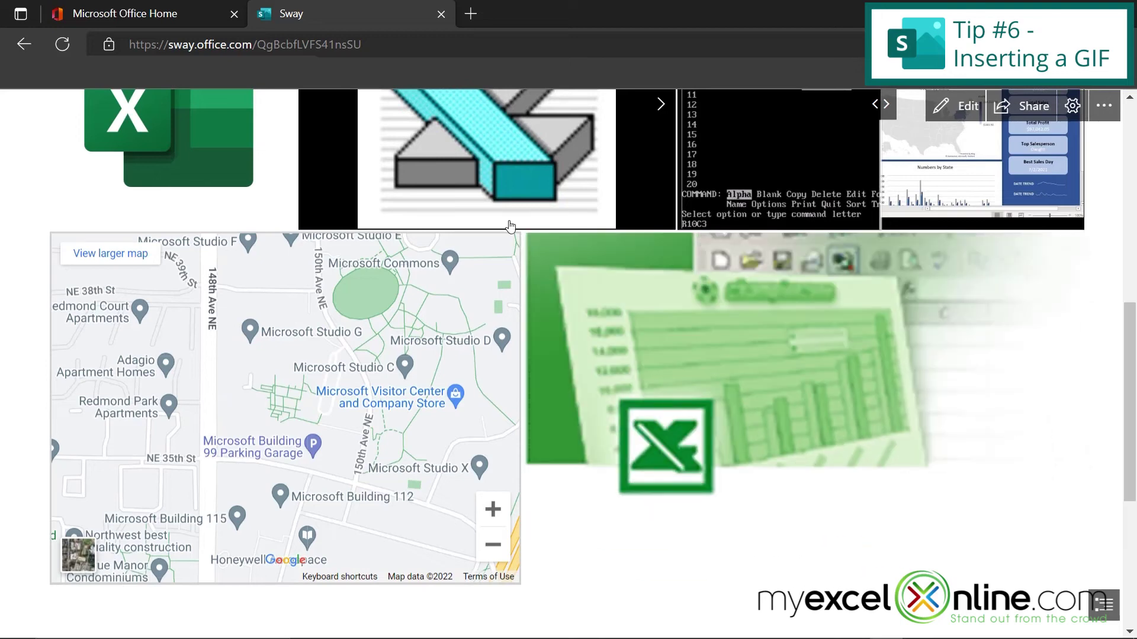
left_click(32, 45)
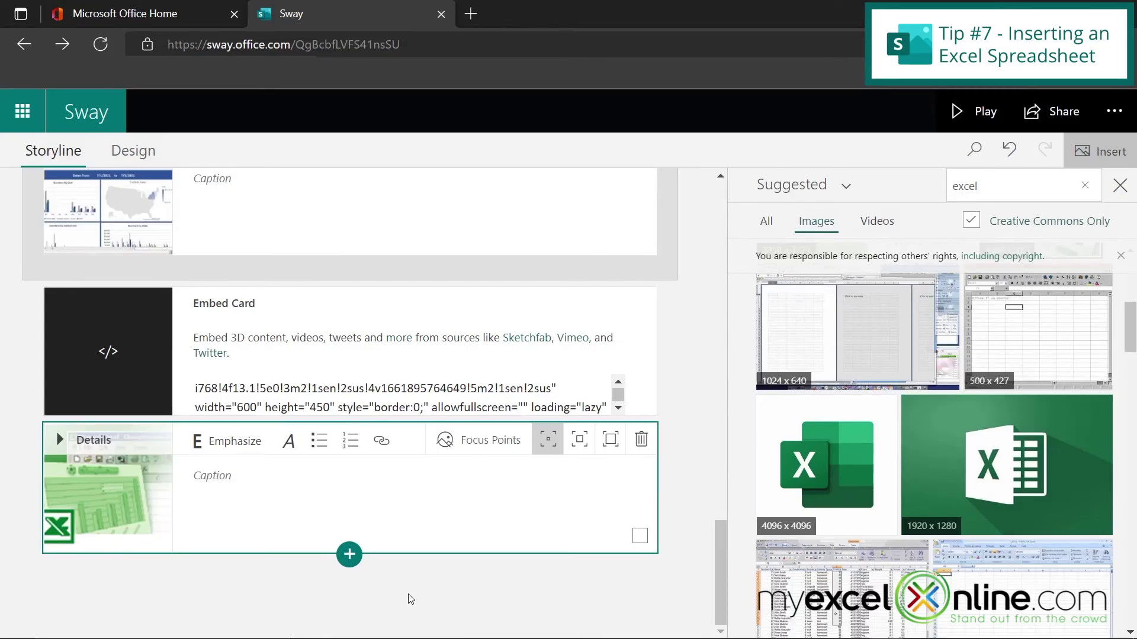
Add a new Image card at the end of the storyline containing Dashboard.xlsx from OneDrive
left_click(349, 554)
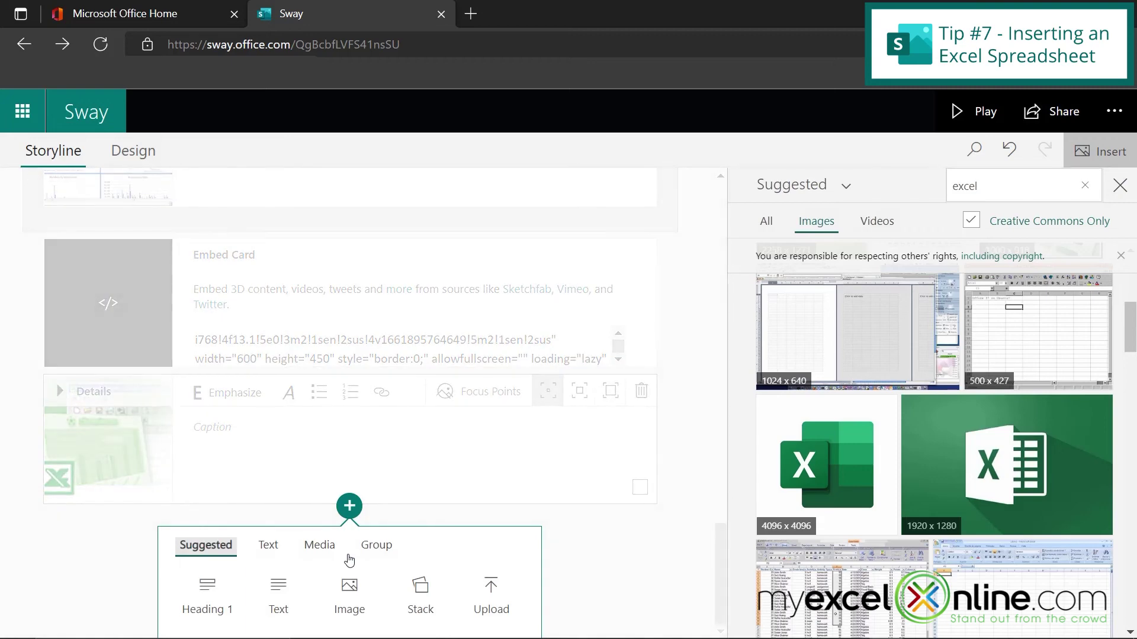
left_click(350, 592)
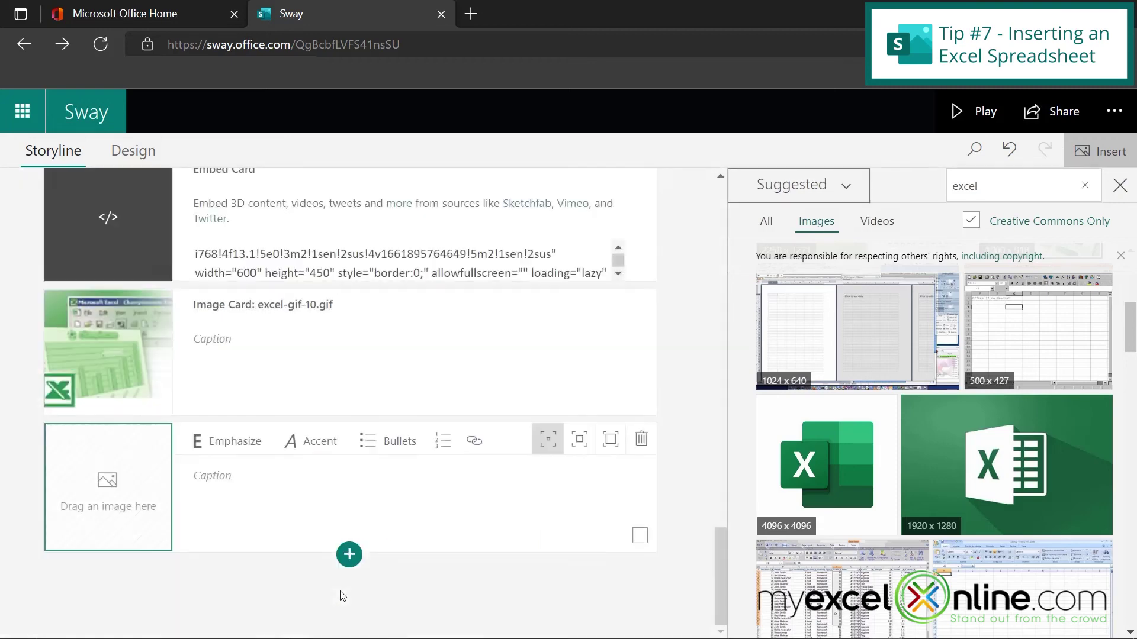
left_click(848, 187)
left_click(796, 263)
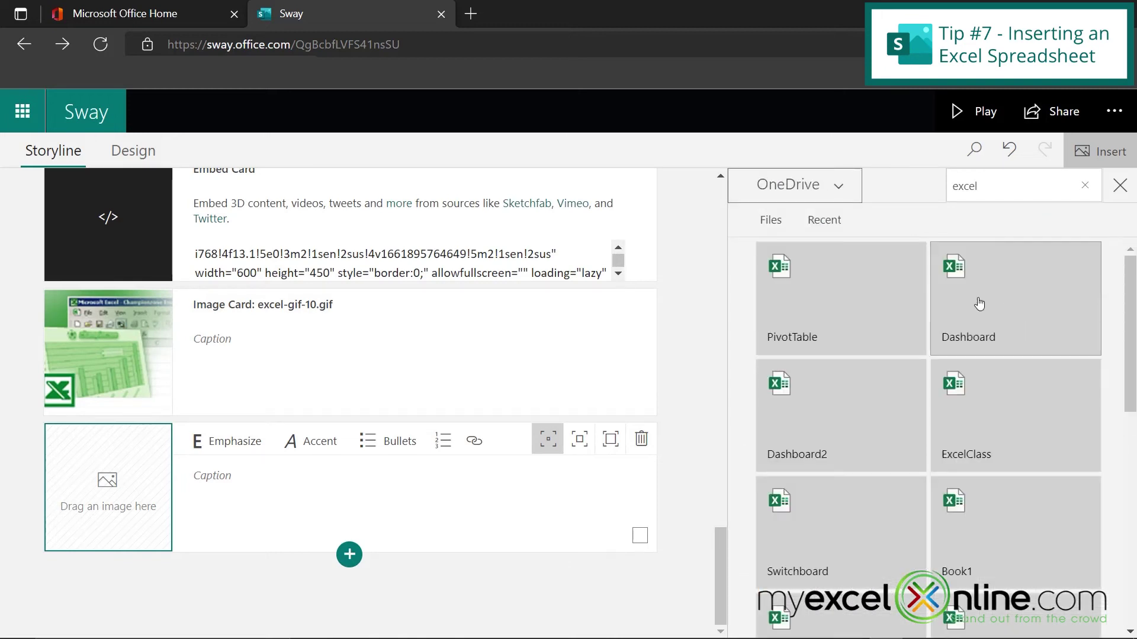
left_click(979, 303)
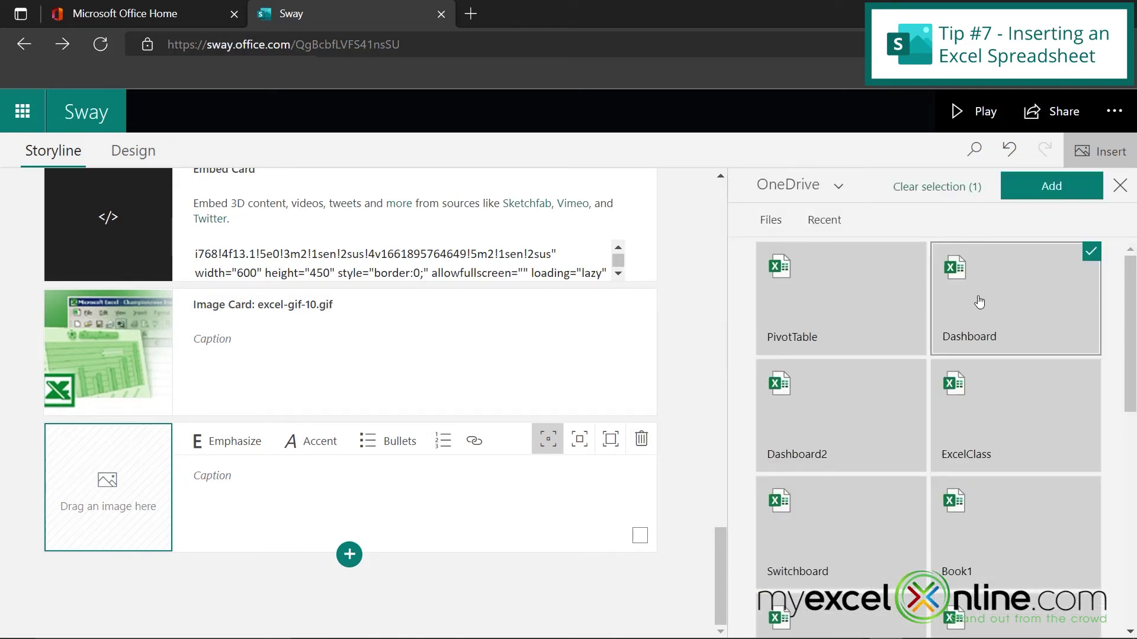
left_click(1045, 187)
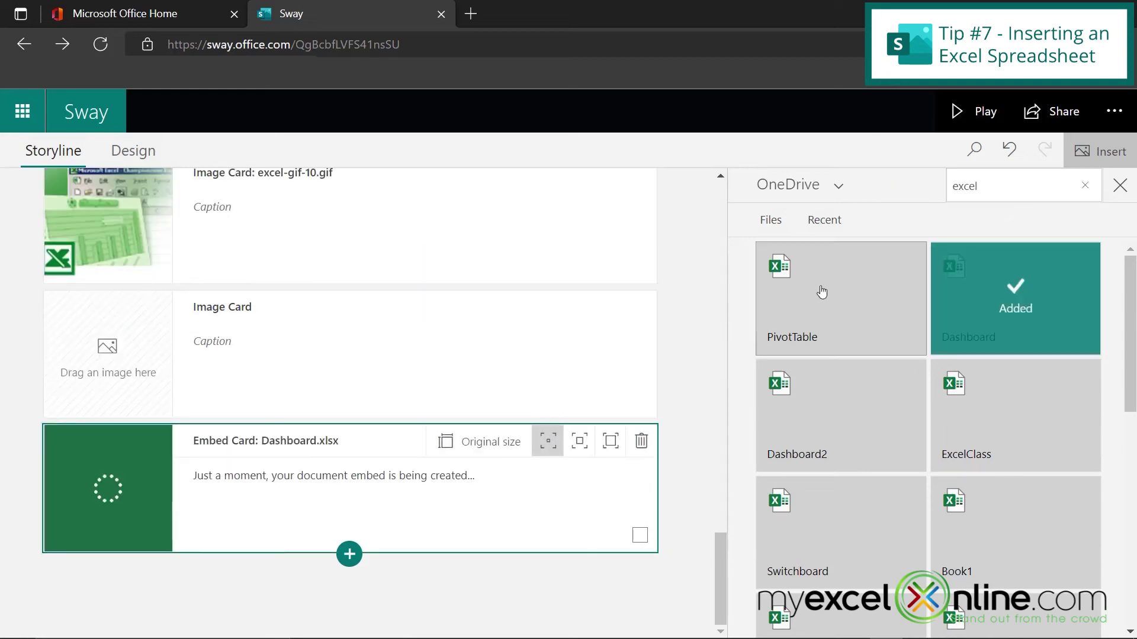
Play the Sway, browse the All Sales Final, Dashboard and All Sales sheets, then view Dashboard.xlsx full-size
left_click(981, 122)
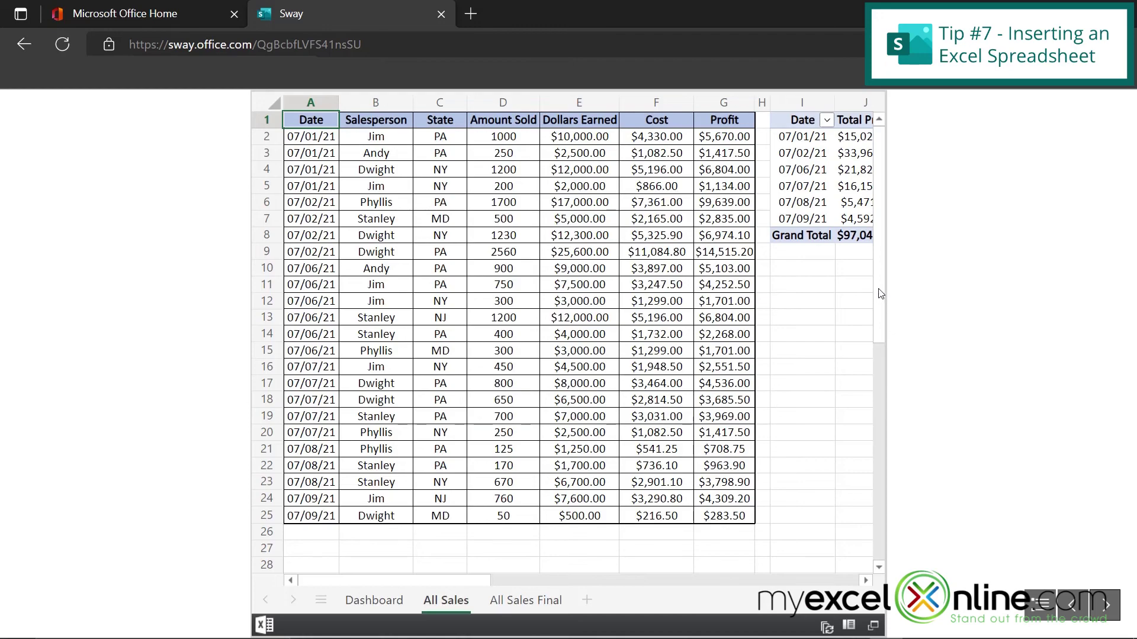
left_click_drag(883, 296, 893, 498)
left_click_drag(457, 586, 404, 609)
left_click(519, 598)
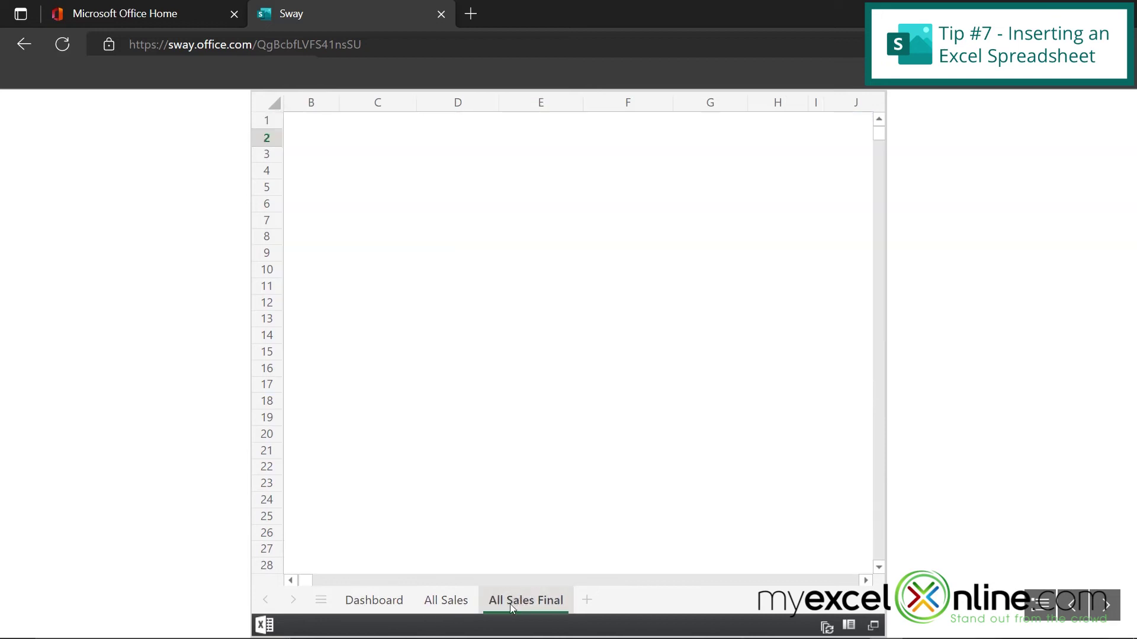
left_click(431, 604)
left_click(376, 598)
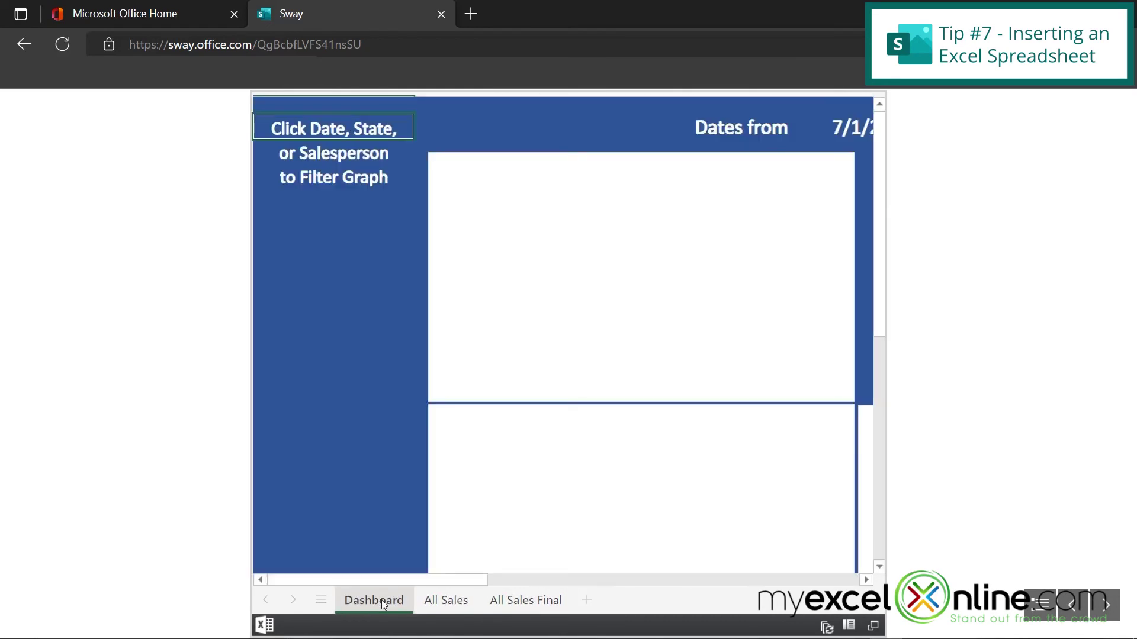
left_click(435, 601)
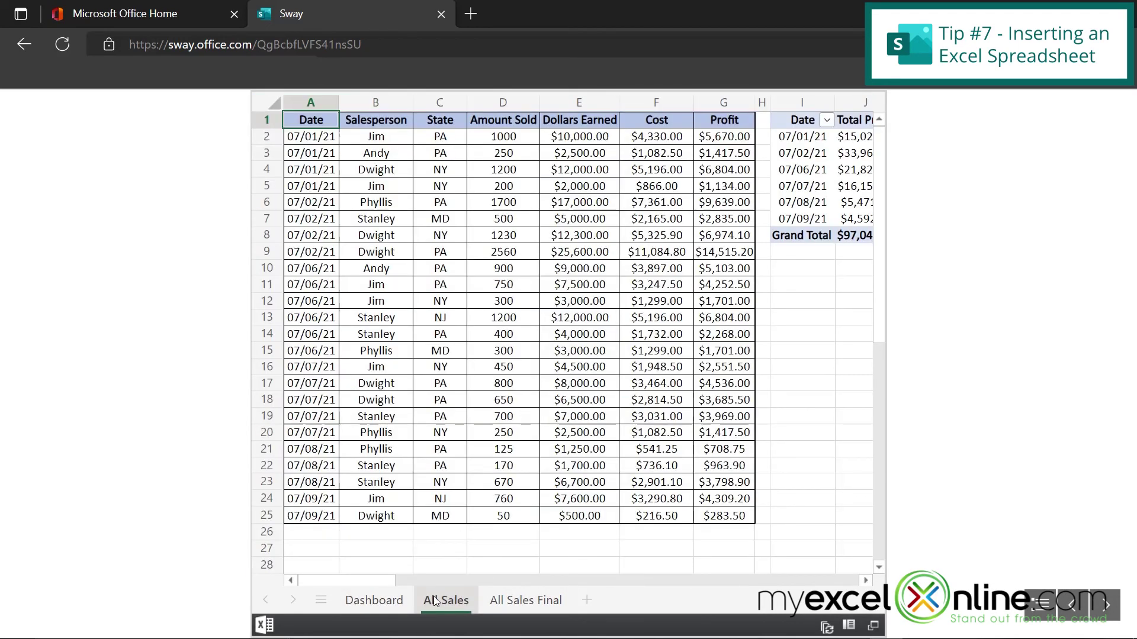
left_click(874, 626)
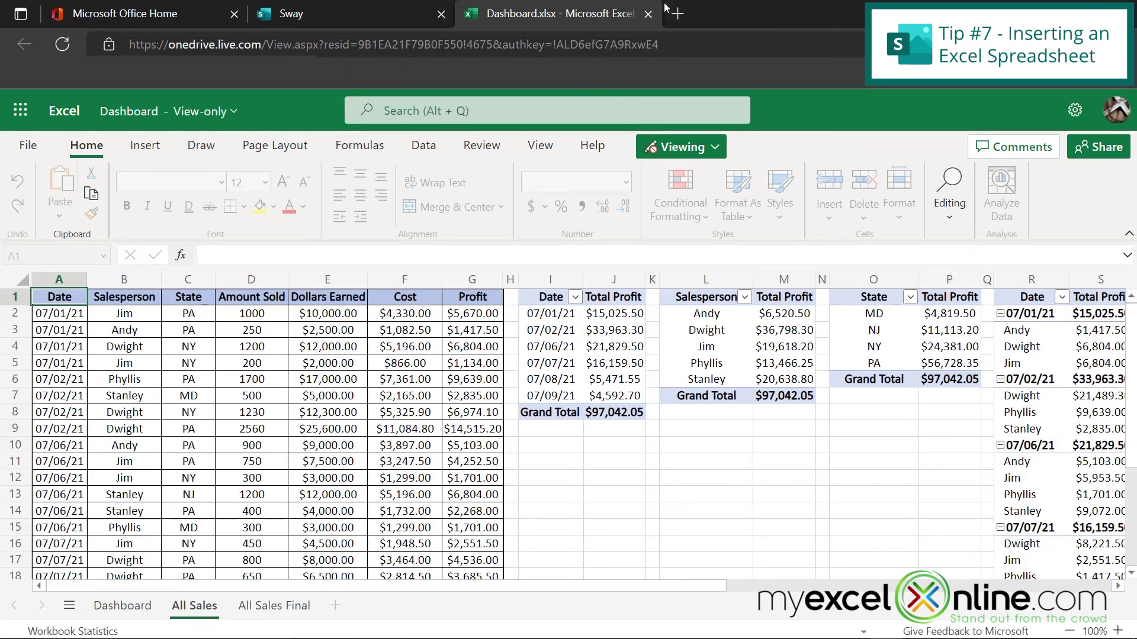
left_click(649, 14)
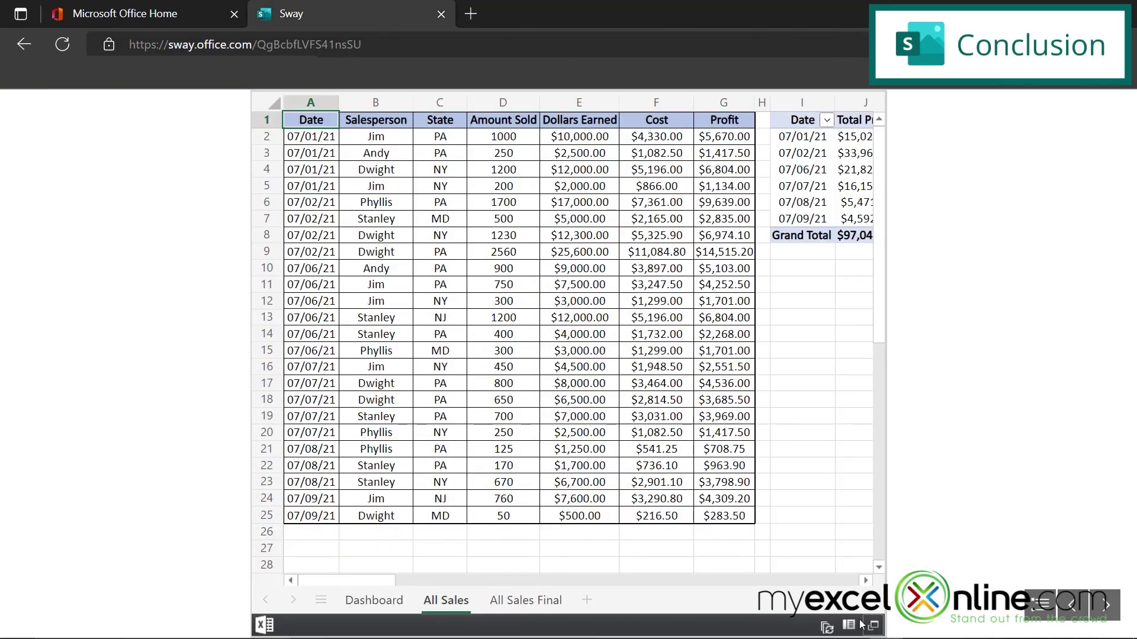